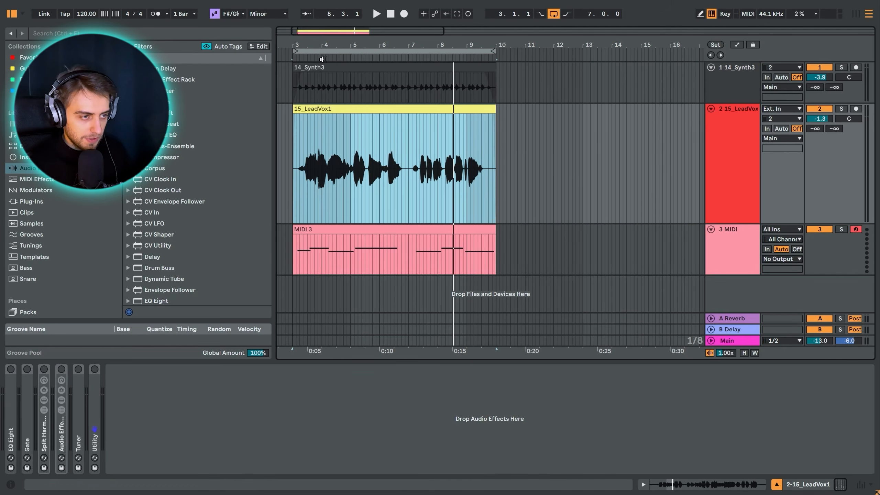
# - Enlarge the 14_Synth3 track's height, with the arrangement zoomed to the clips from bar 3 to bar 10
pyautogui.moveTo(295, 45); pyautogui.dragTo(312, 50)
pyautogui.moveTo(312, 156); pyautogui.dragTo(621, 157)
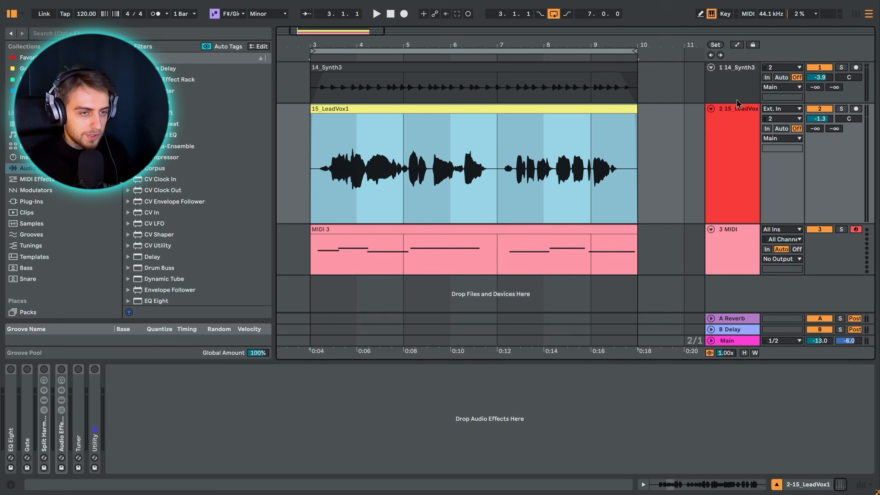
pyautogui.moveTo(738, 103); pyautogui.dragTo(740, 142)
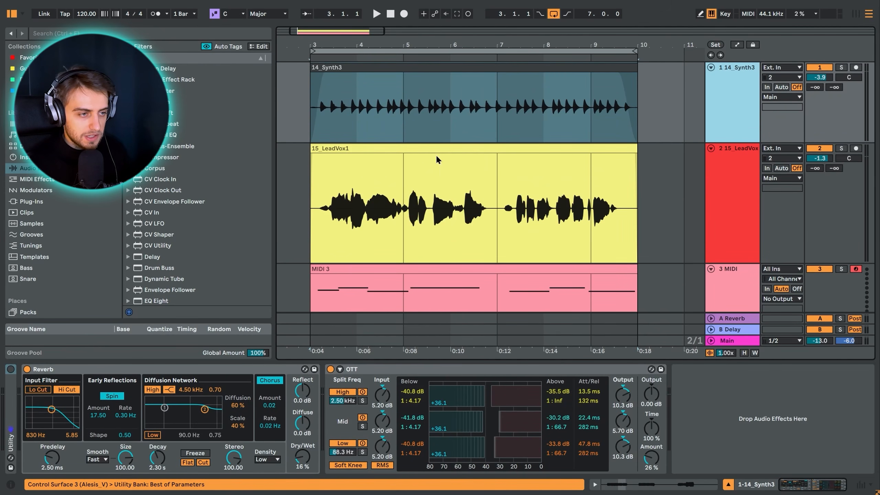
# - Play the synth and lead vocal together from the start of bar 3
pyautogui.click(317, 218)
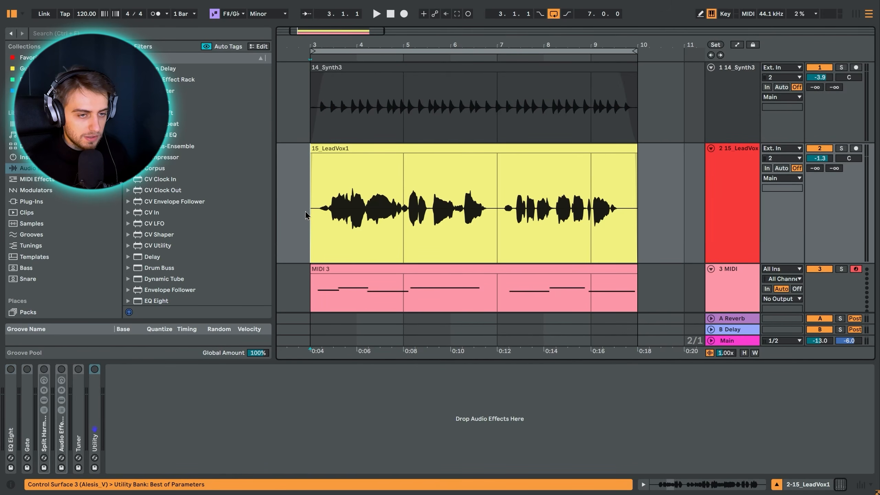
pyautogui.press('space')
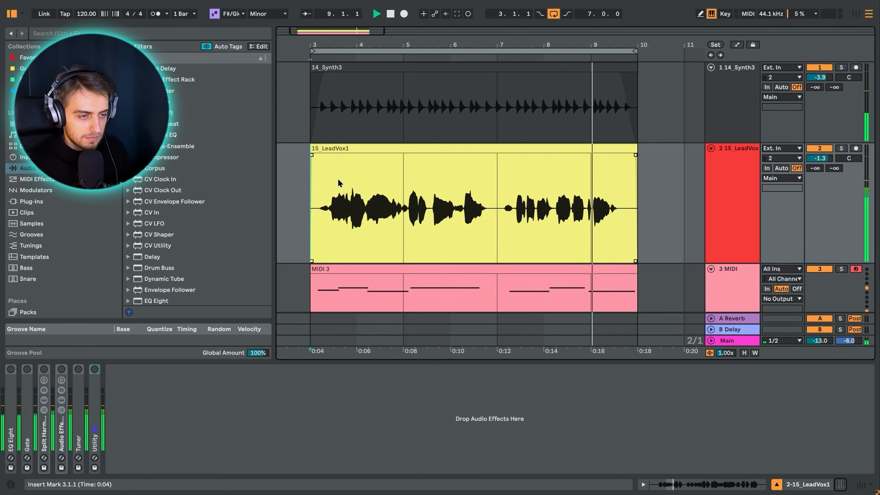
pyautogui.press('space')
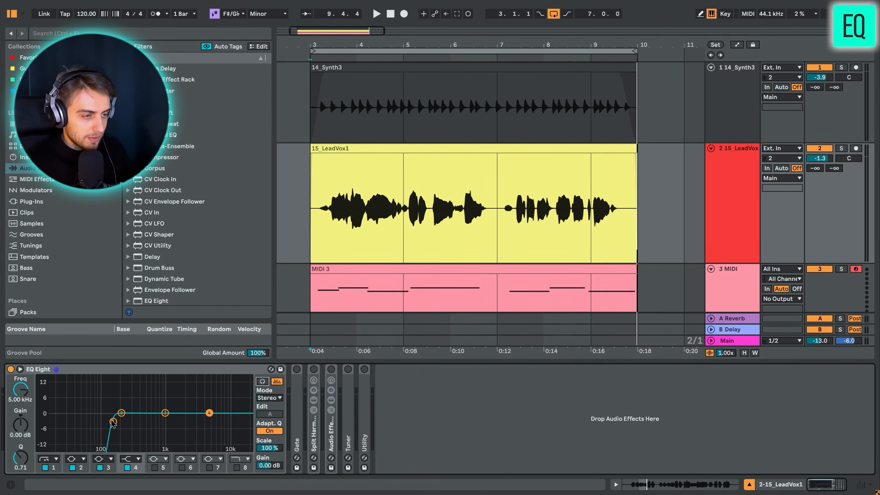
# - Mute the 14_Synth3 track and audition EQ Eight's 147 Hz low-cut band on the lead vocal
pyautogui.click(820, 67)
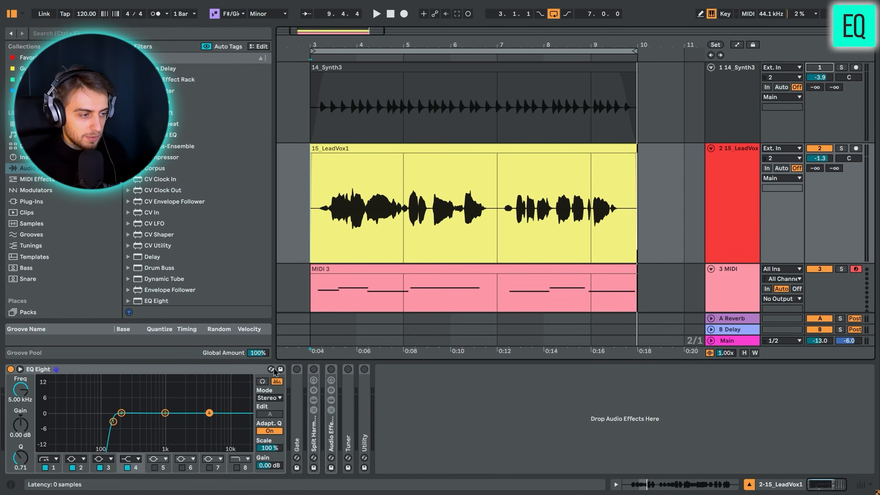
pyautogui.press('space')
pyautogui.click(113, 422)
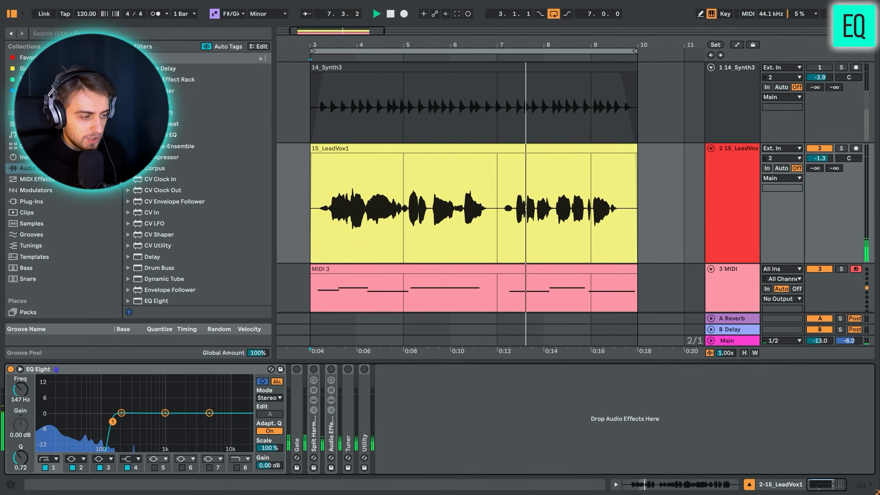
pyautogui.press('space')
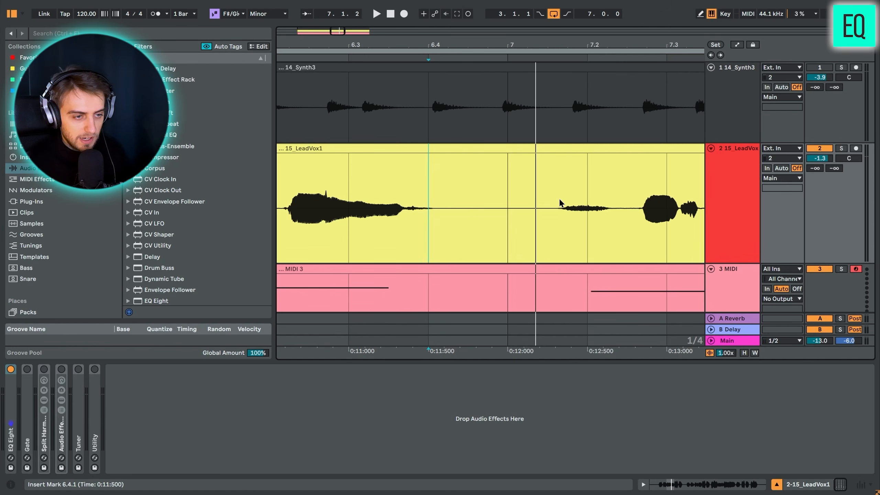
# - Turn on and unfold the Gate on the lead vocal track, listening to the gap starting at 6.4.1
pyautogui.press('space')
pyautogui.press('space')
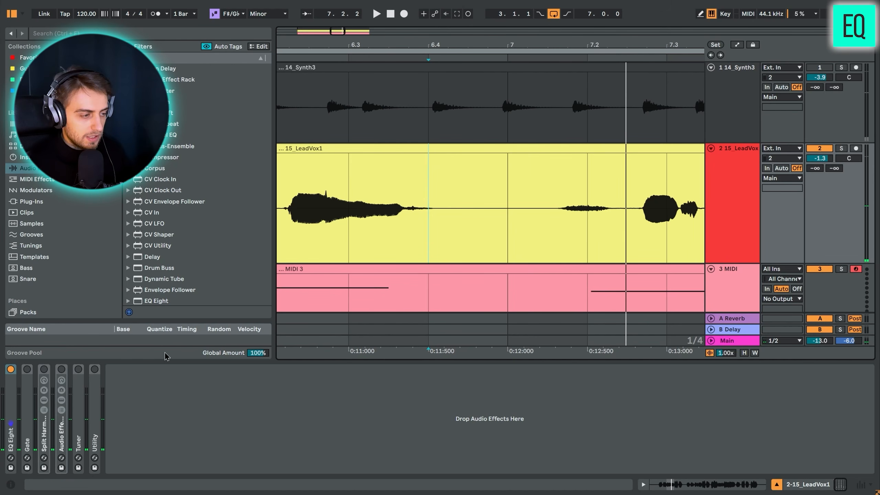
pyautogui.click(27, 370)
pyautogui.doubleClick(27, 389)
pyautogui.rightClick(403, 272)
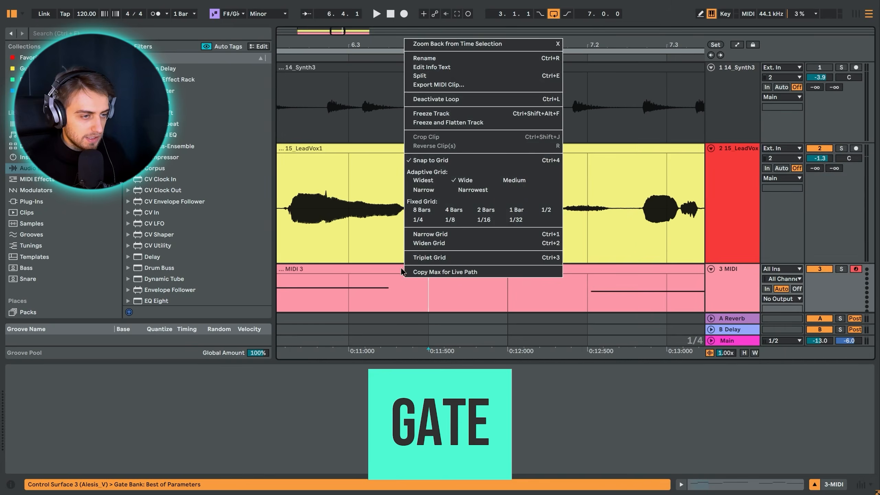
pyautogui.click(432, 232)
pyautogui.press('space')
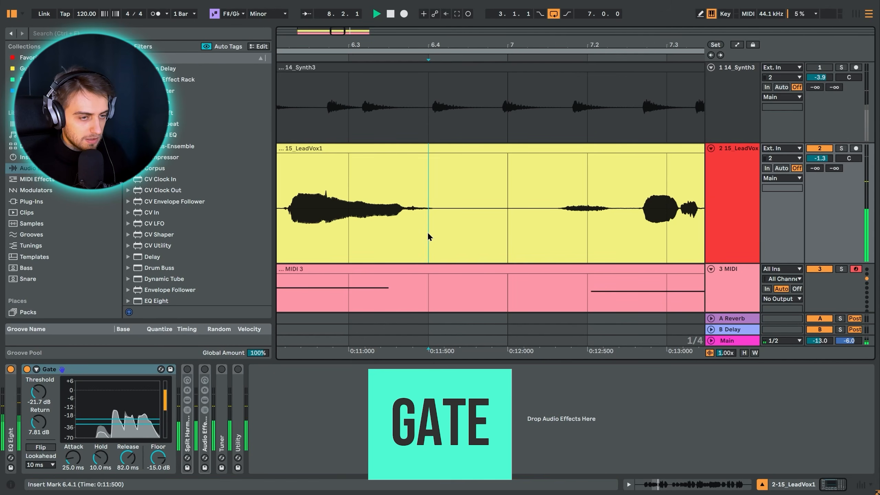
pyautogui.moveTo(383, 45); pyautogui.dragTo(325, 45)
pyautogui.press('space')
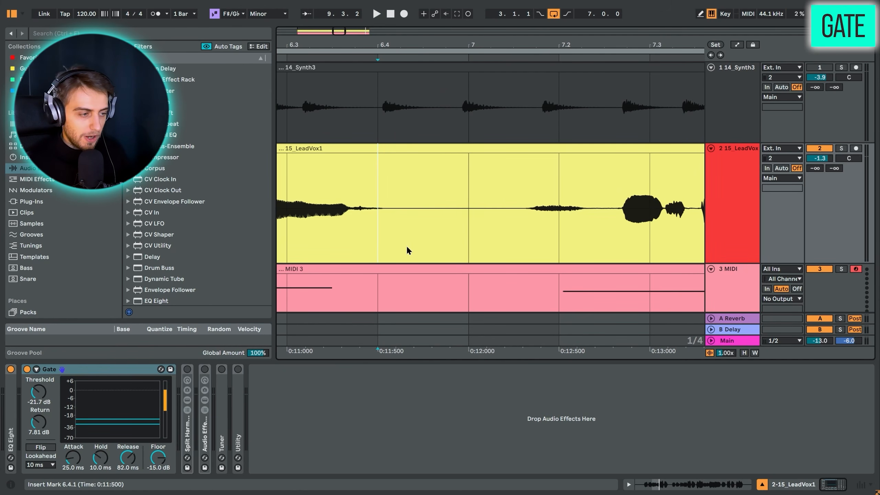
# - Compare the vocal gap from 6.4.1 with the Gate bypassed and switched back on
pyautogui.press('space')
pyautogui.click(26, 370)
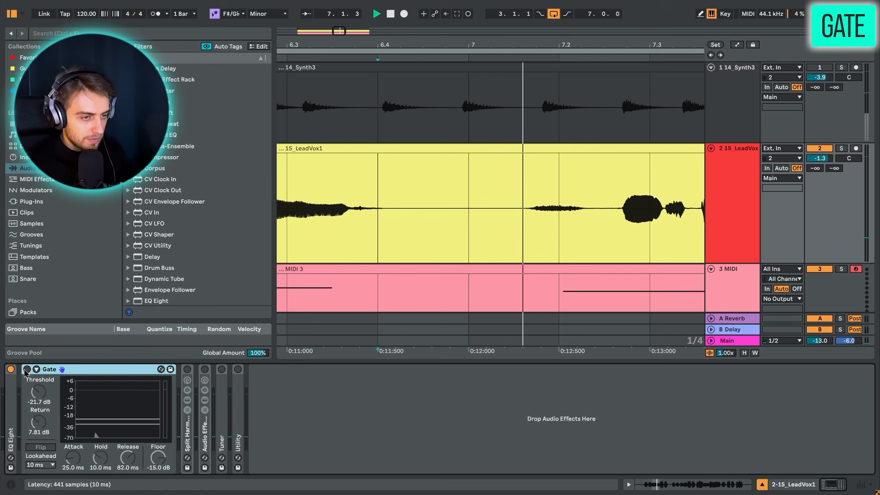
pyautogui.press('space')
pyautogui.click(26, 370)
pyautogui.press('space')
pyautogui.moveTo(495, 45); pyautogui.dragTo(550, 19)
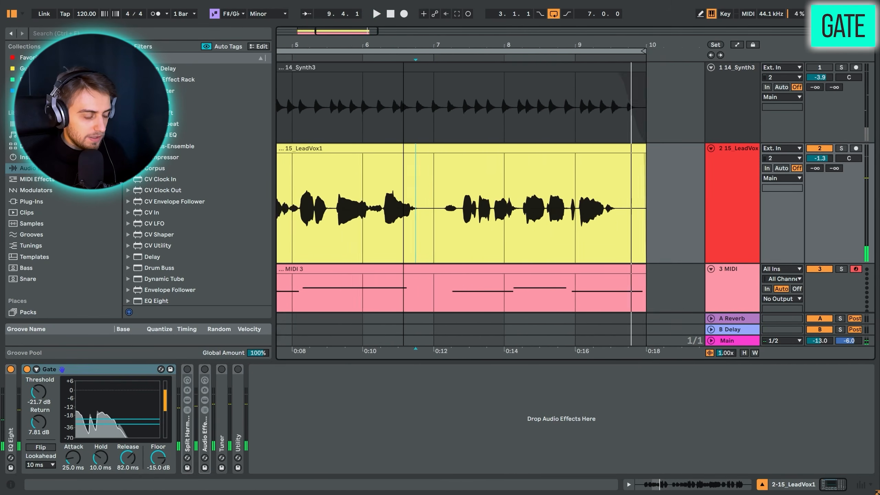
# - Play the whole 15_LeadVox1 clip from bar 3 through the active Gate
pyautogui.click(387, 149)
pyautogui.press('space')
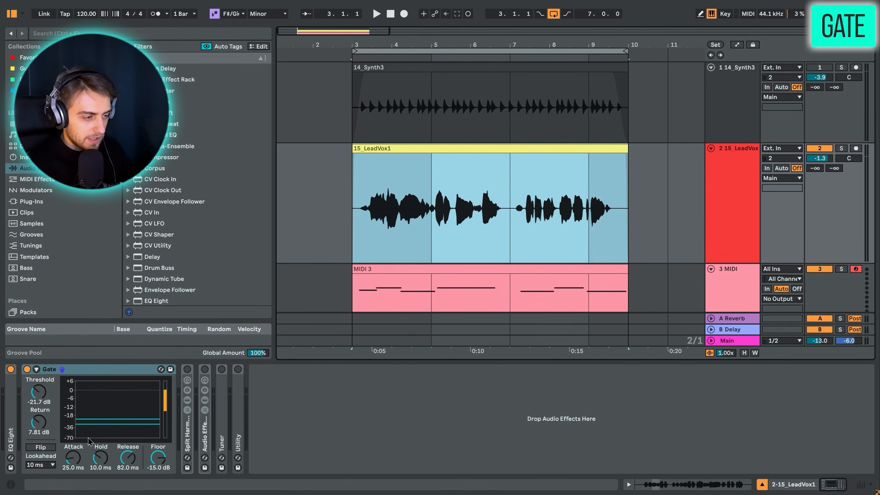
pyautogui.press('space')
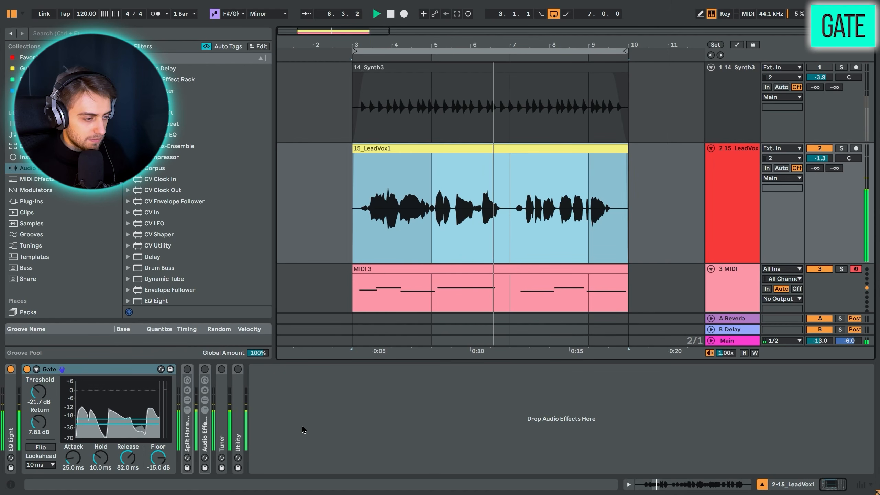
pyautogui.press('space')
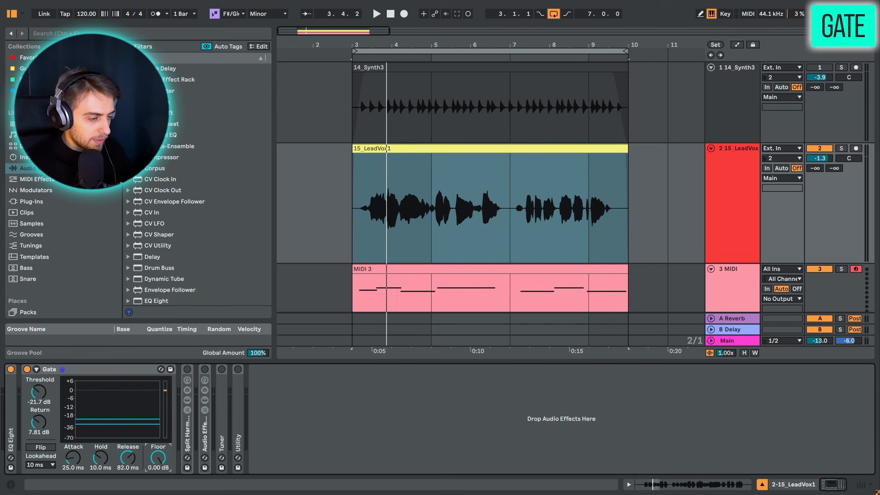
# - Try the Gate's Floor at -inf dB, play the vocal from bar 7, and undo the Floor change
pyautogui.moveTo(158, 458); pyautogui.dragTo(158, 493)
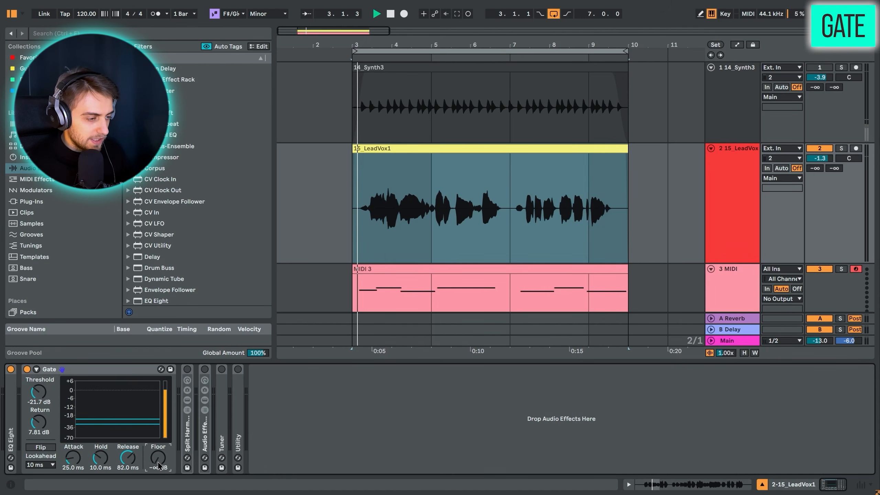
pyautogui.click(508, 221)
pyautogui.click(509, 218)
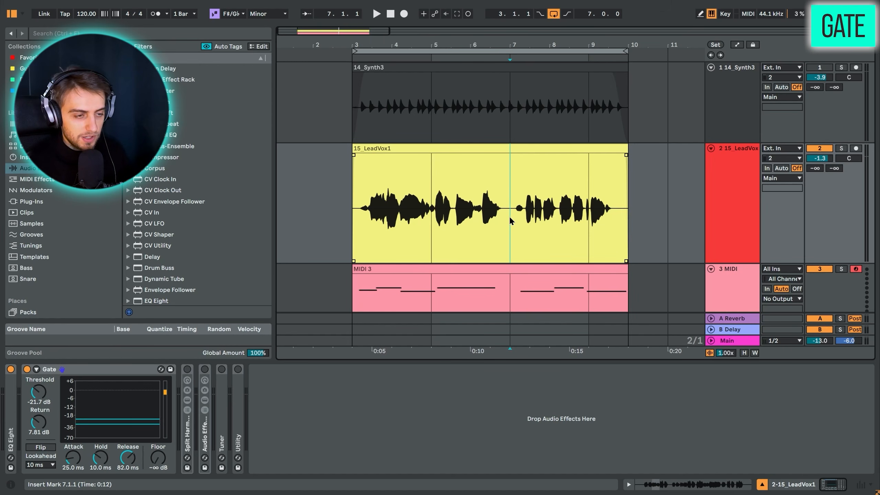
pyautogui.press('space')
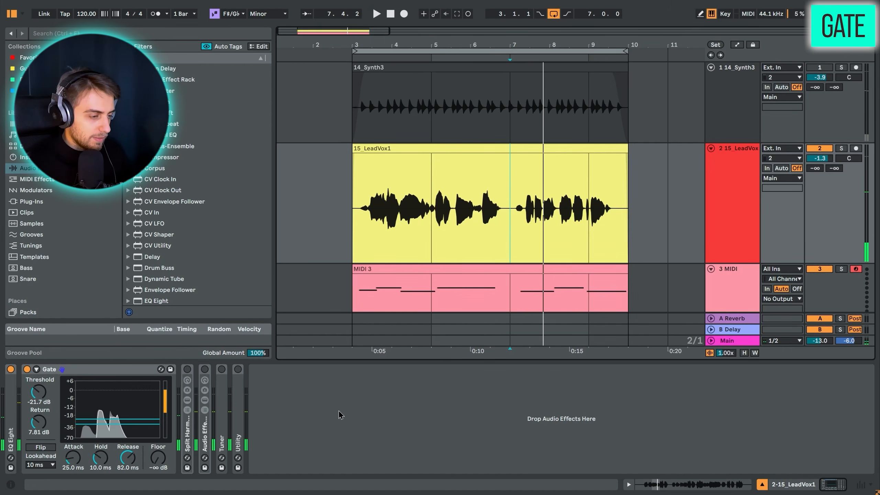
pyautogui.hotkey('ctrl', 'z')
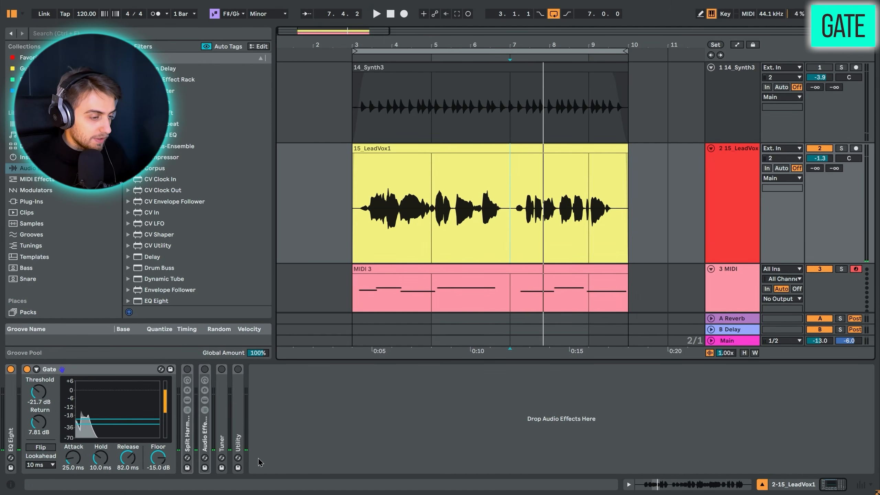
# - Audition the Gate's Floor at -27.4 dB from bar 3, set it to -17.9 dB, and fold the device
pyautogui.moveTo(158, 458)
pyautogui.mouseDown()
pyautogui.moveTo(158, 471)
pyautogui.moveTo(158, 451)
pyautogui.mouseUp()
pyautogui.click(355, 219)
pyautogui.press('space')
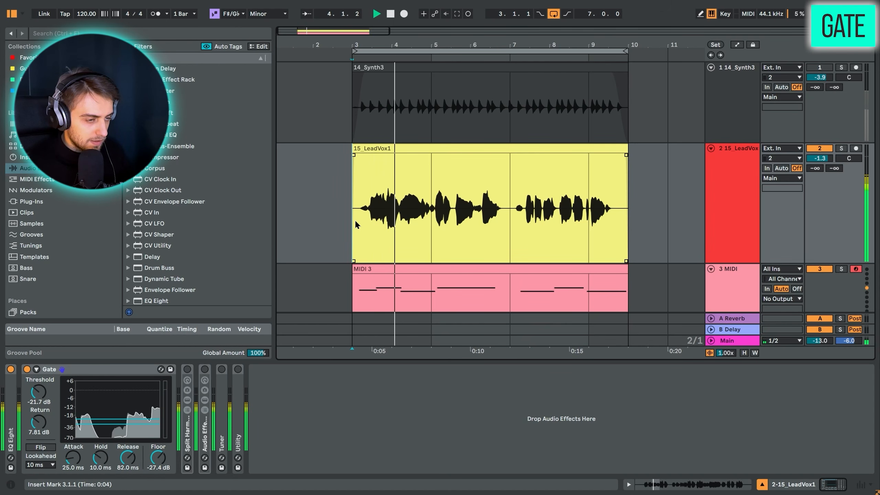
pyautogui.press('space')
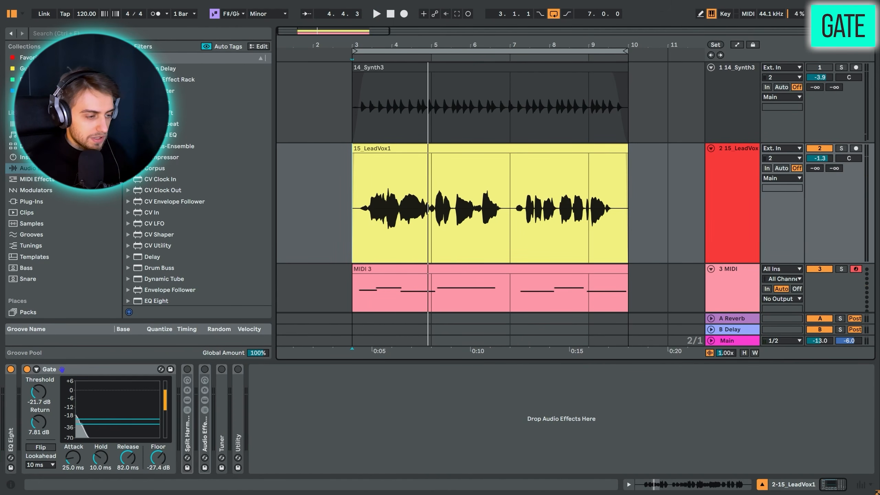
pyautogui.moveTo(159, 458); pyautogui.dragTo(158, 453)
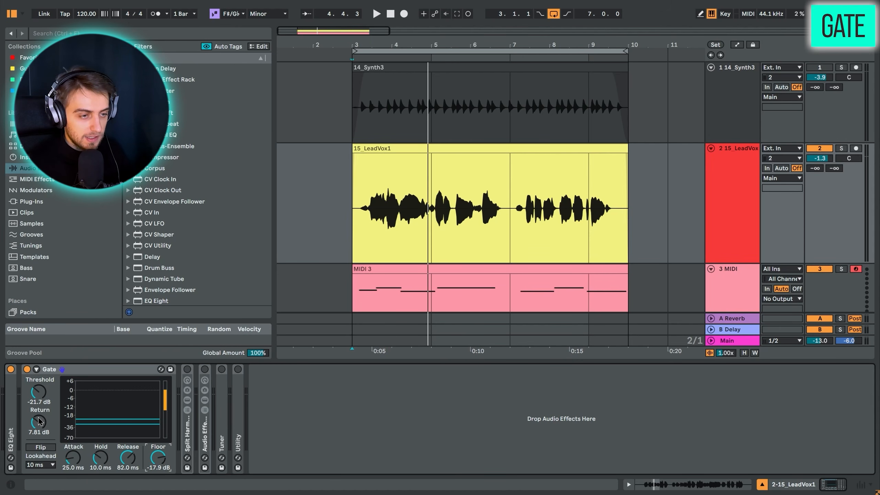
pyautogui.doubleClick(77, 369)
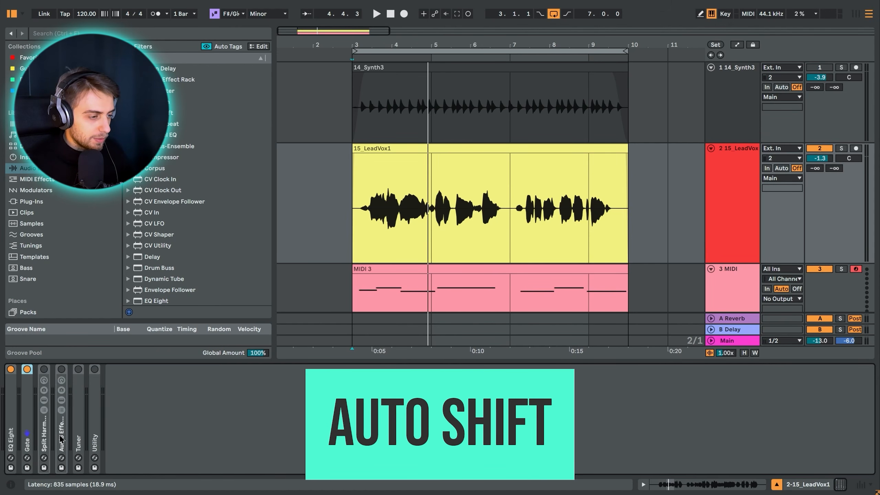
# - Unfold the Audio Effect Rack on the lead vocal and switch off every device in it except Auto Shift
pyautogui.doubleClick(62, 430)
pyautogui.click(380, 369)
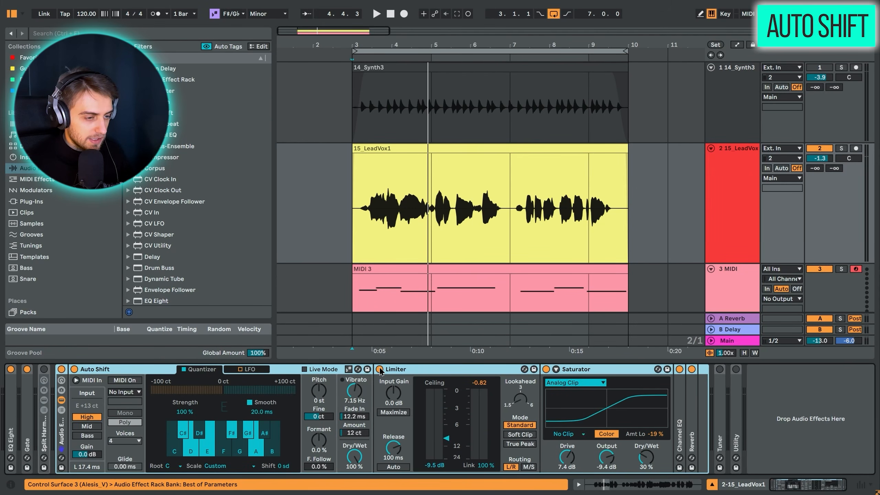
pyautogui.click(546, 369)
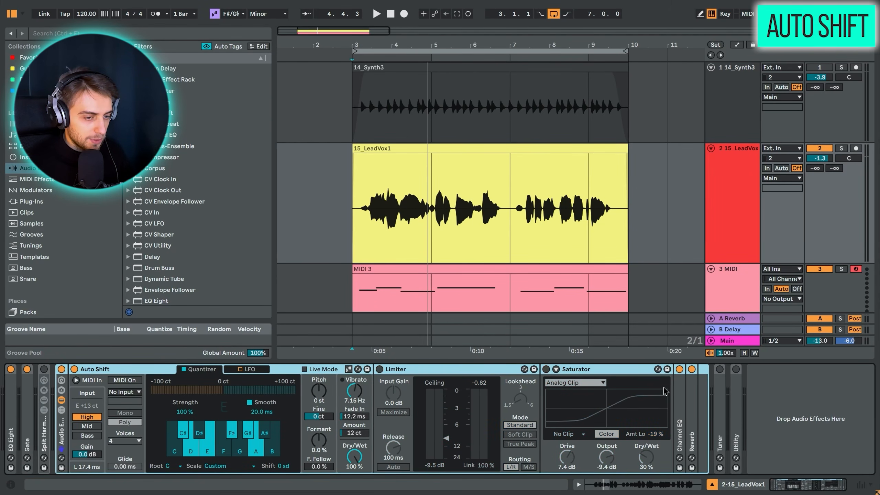
pyautogui.click(105, 370)
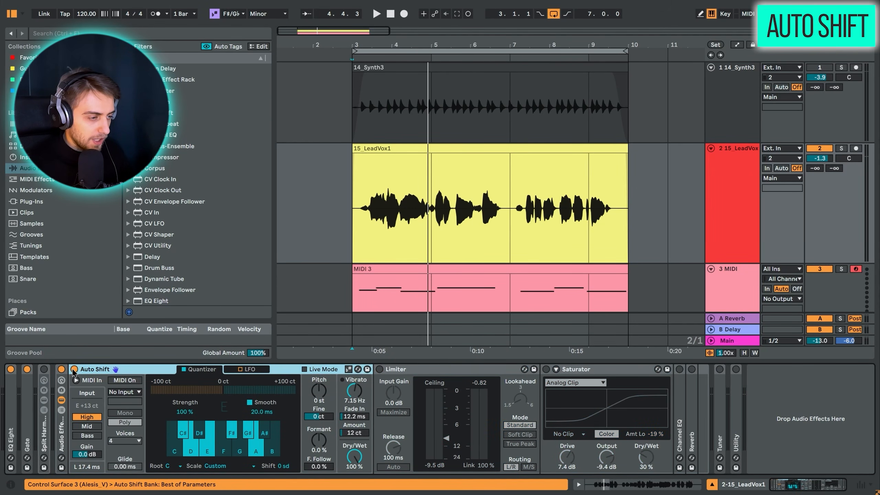
pyautogui.click(74, 369)
pyautogui.click(75, 369)
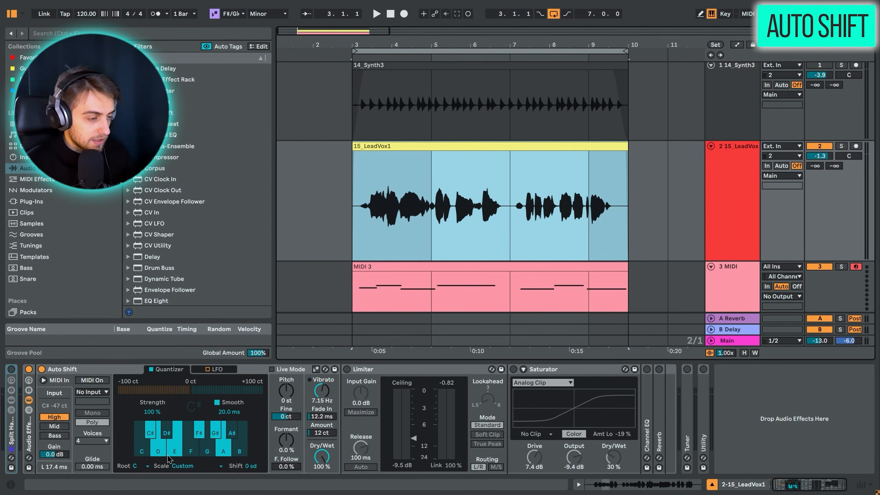
# - Compare Auto Shift's Custom scale with the song's F# Minor scale, switching back to the Custom scale
pyautogui.click(144, 467)
pyautogui.click(316, 369)
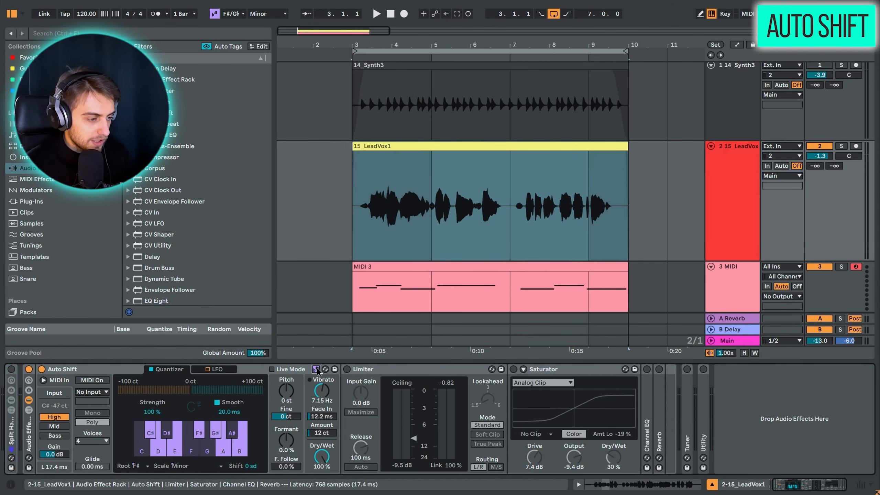
pyautogui.click(316, 369)
pyautogui.click(316, 369)
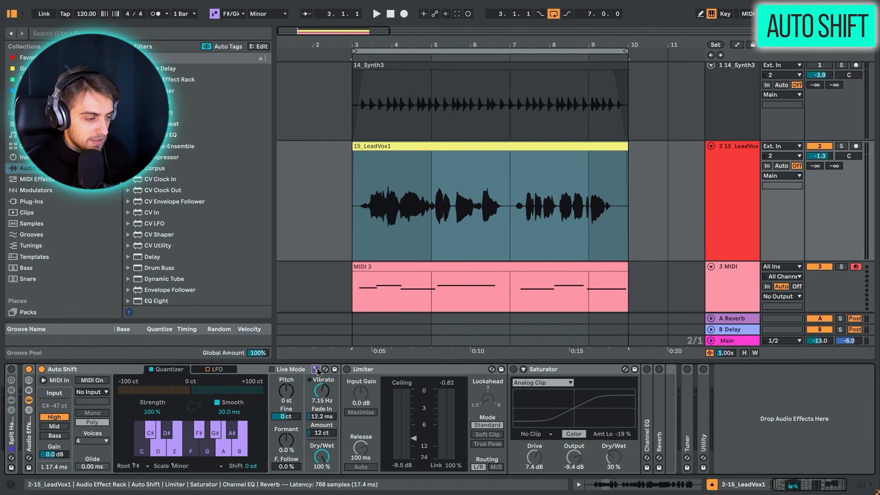
pyautogui.click(316, 369)
pyautogui.click(317, 370)
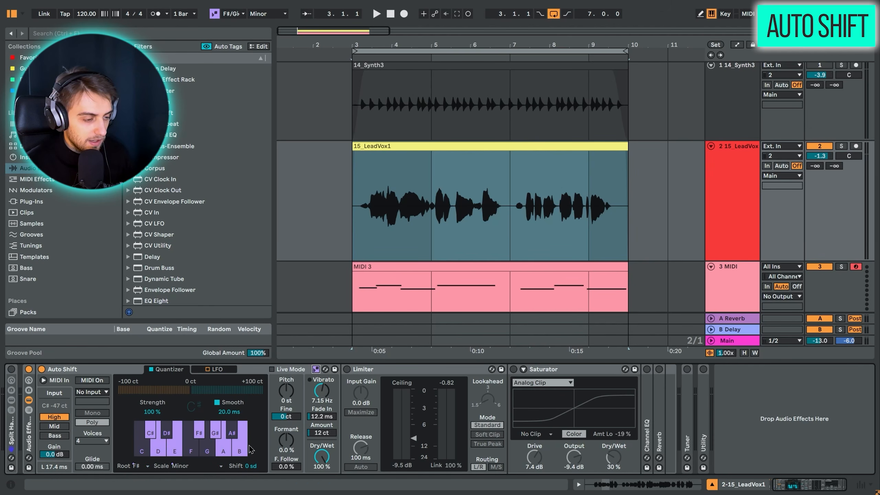
pyautogui.click(316, 369)
pyautogui.click(316, 369)
pyautogui.click(316, 369)
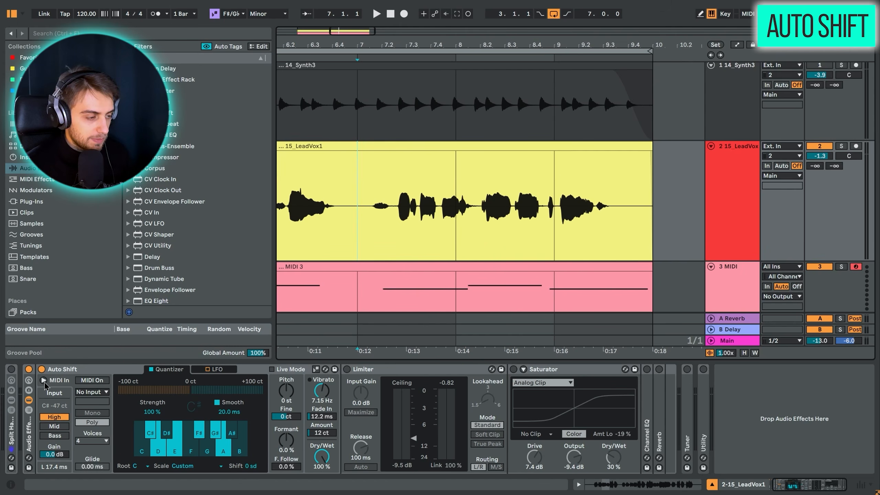
# - Unfold the Tuner, place it directly after Auto Shift in the rack, and bypass Auto Shift
pyautogui.doubleClick(688, 430)
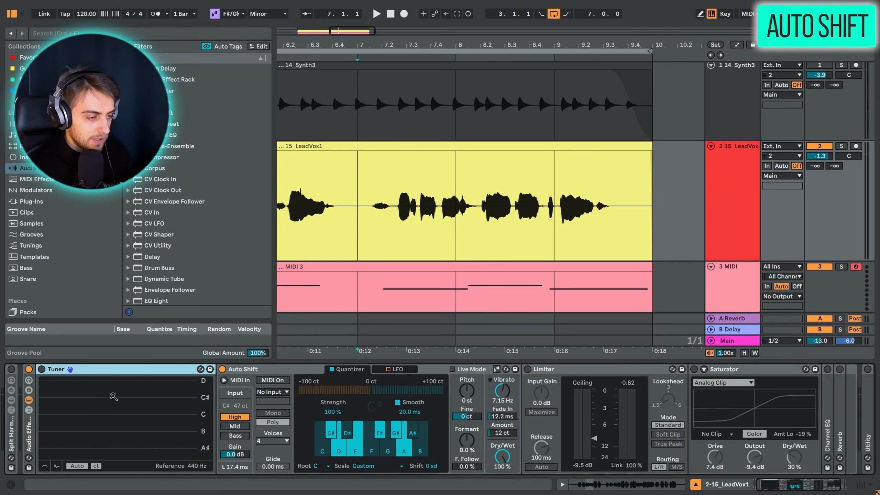
pyautogui.moveTo(83, 370); pyautogui.dragTo(370, 384)
pyautogui.click(42, 370)
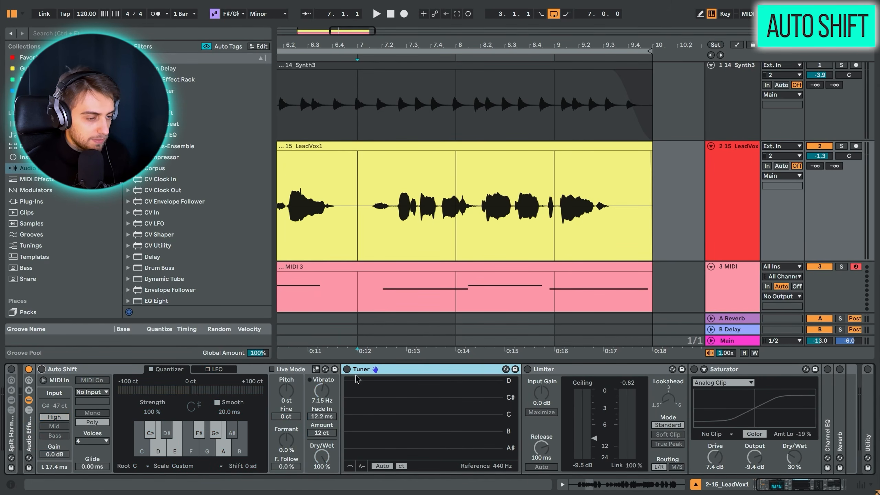
# - Switch on the Tuner and audition the lead vocal from bar 7 with Auto Shift bypassed
pyautogui.click(347, 369)
pyautogui.click(357, 219)
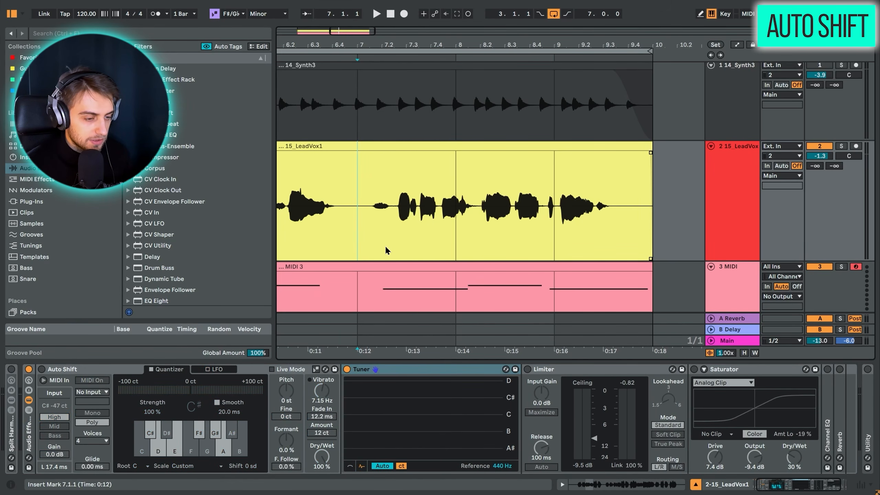
pyautogui.press('space')
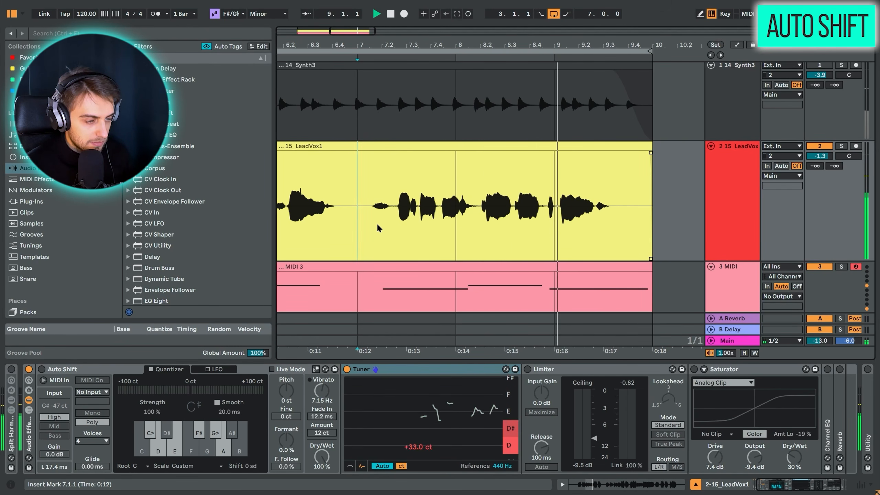
pyautogui.press('space')
pyautogui.moveTo(376, 222); pyautogui.dragTo(459, 216)
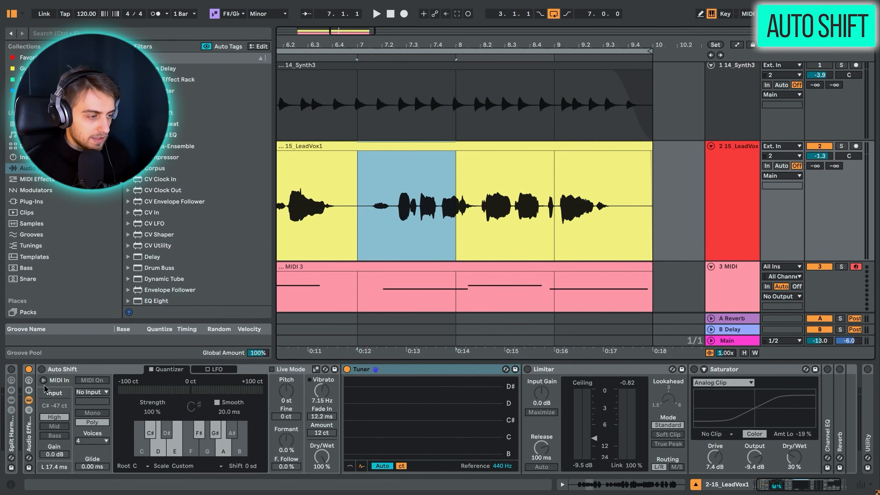
# - Switch Auto Shift back on and play the vocal from bar 7 again to compare its pitch in the Tuner
pyautogui.click(42, 369)
pyautogui.click(356, 220)
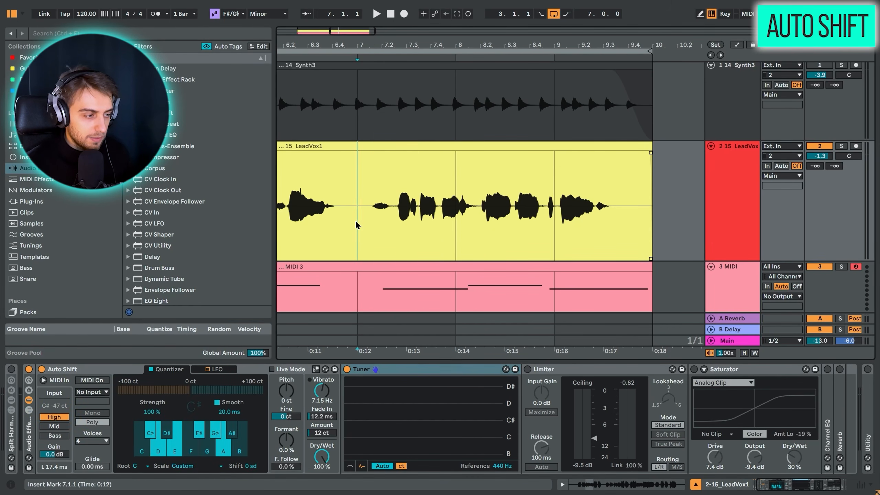
pyautogui.press('space')
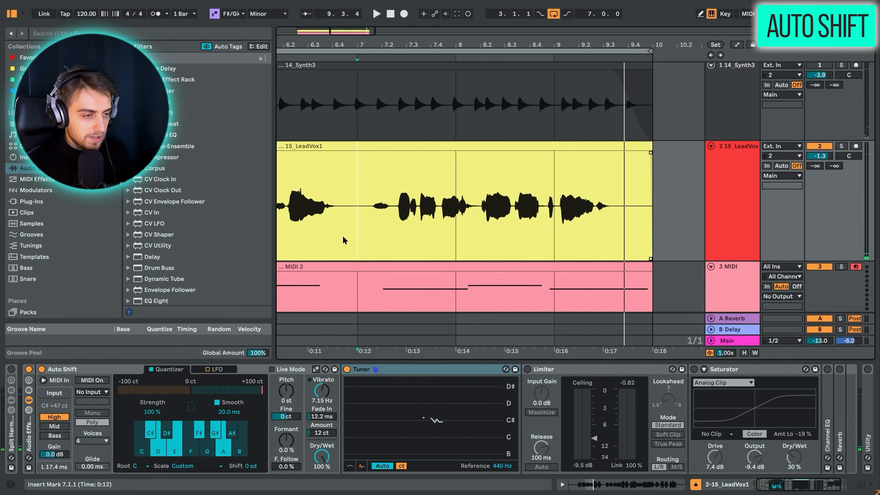
# - Compare the full vocal from bar 3 with Auto Shift bypassed and enabled, leaving it switched on
pyautogui.doubleClick(366, 46)
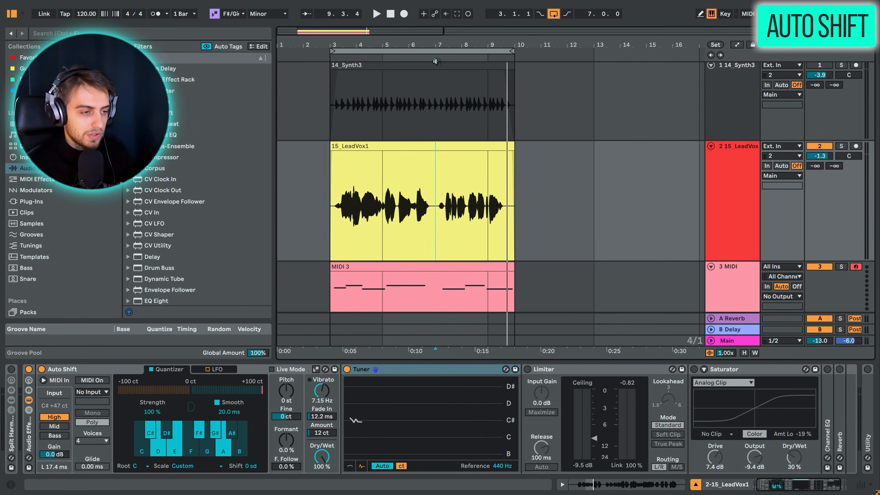
pyautogui.click(42, 370)
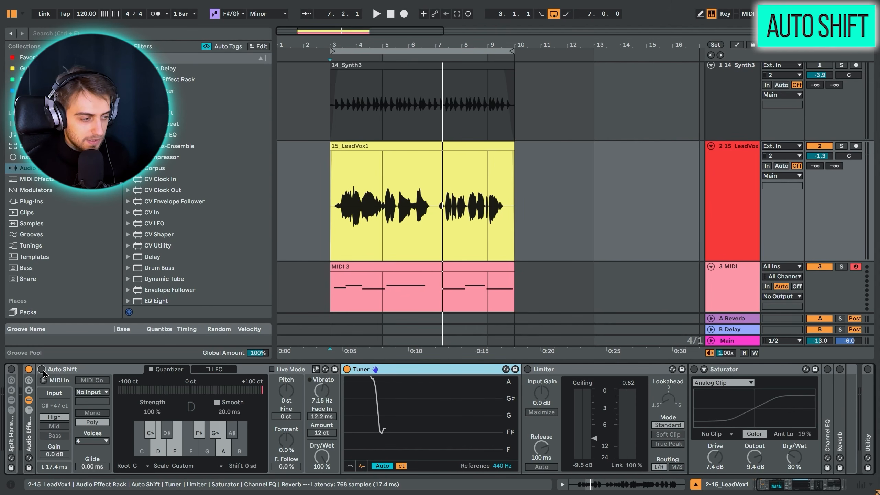
pyautogui.press('space')
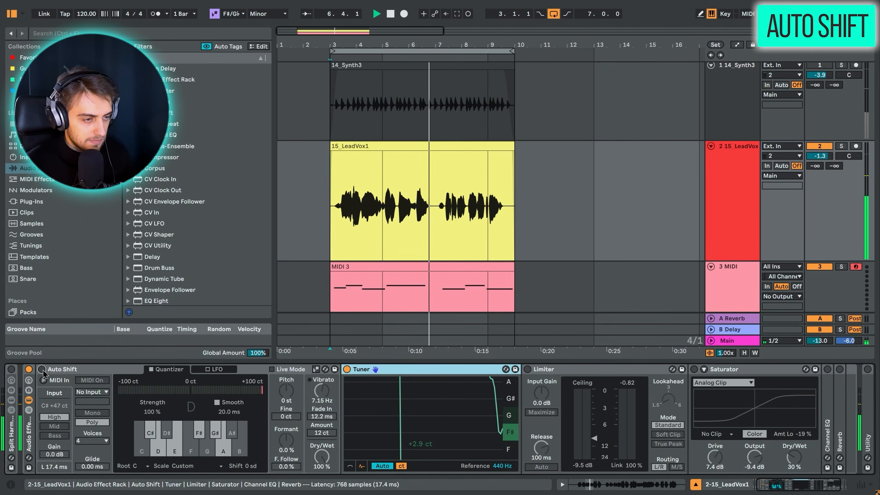
pyautogui.click(42, 369)
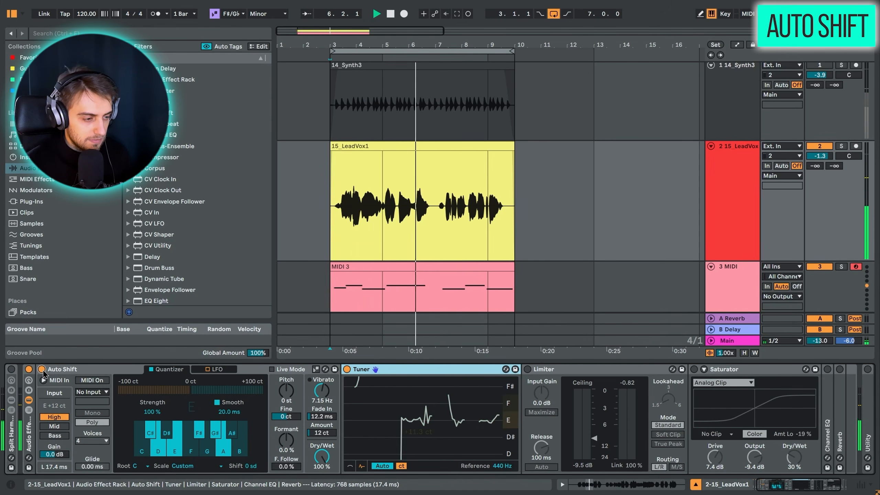
pyautogui.press('space')
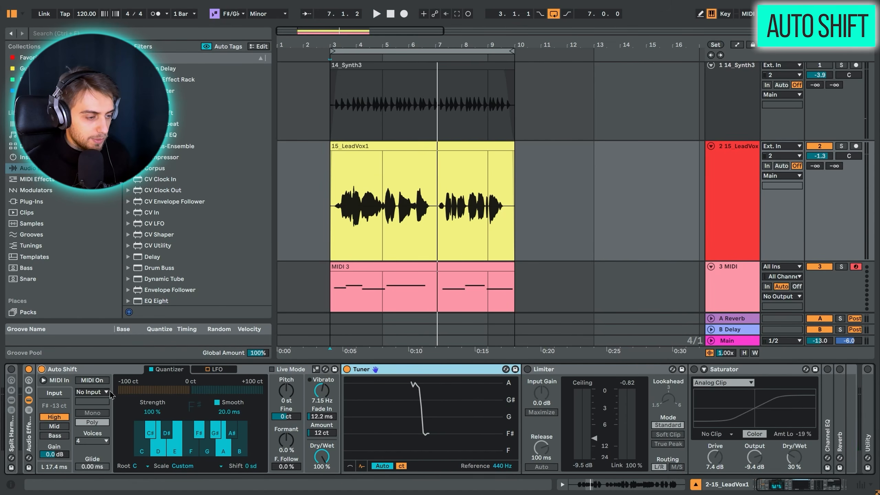
# - Audition Auto Shift's Smooth time at 0.00 ms, and set it to 37.1 ms for another listen
pyautogui.moveTo(229, 414); pyautogui.dragTo(229, 437)
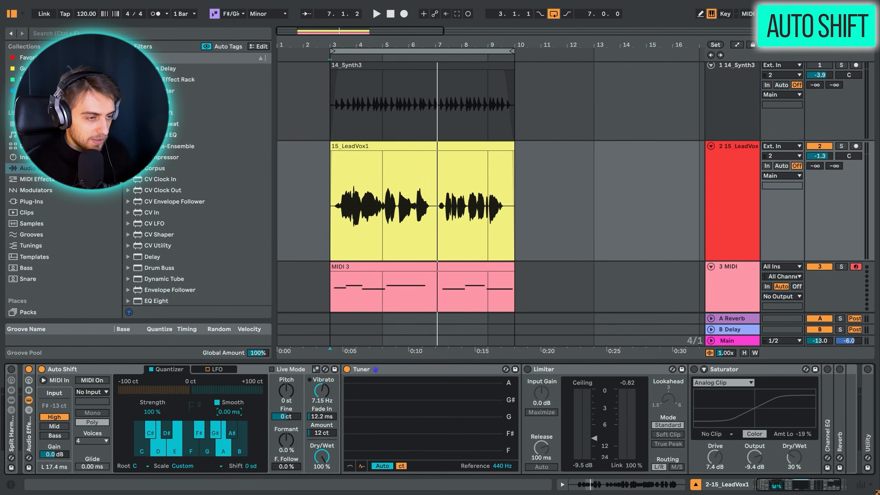
pyautogui.press('space')
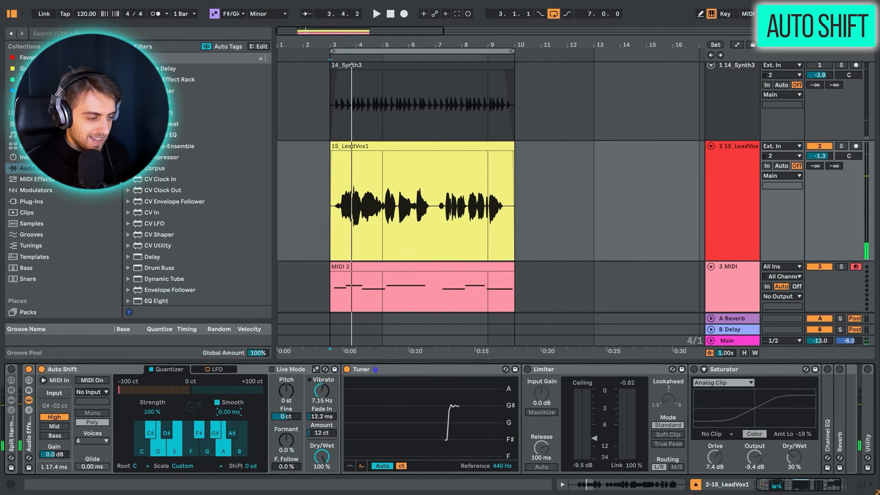
pyautogui.moveTo(229, 412); pyautogui.dragTo(229, 409)
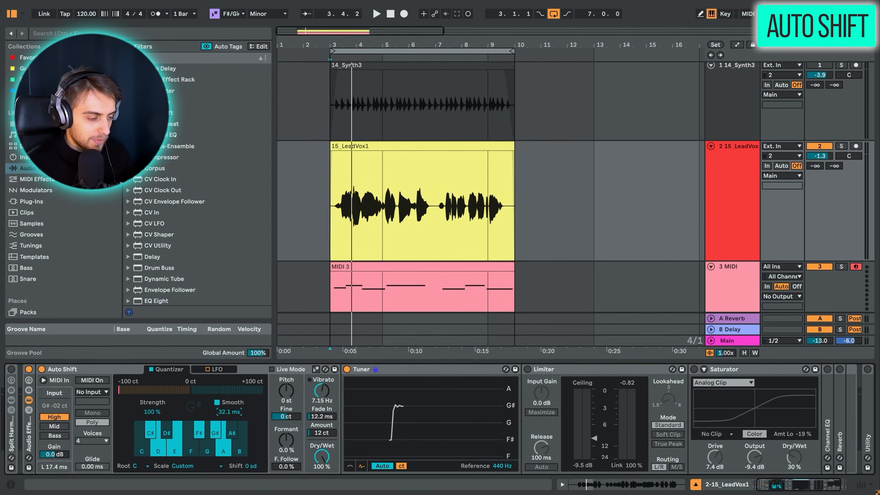
pyautogui.press('space')
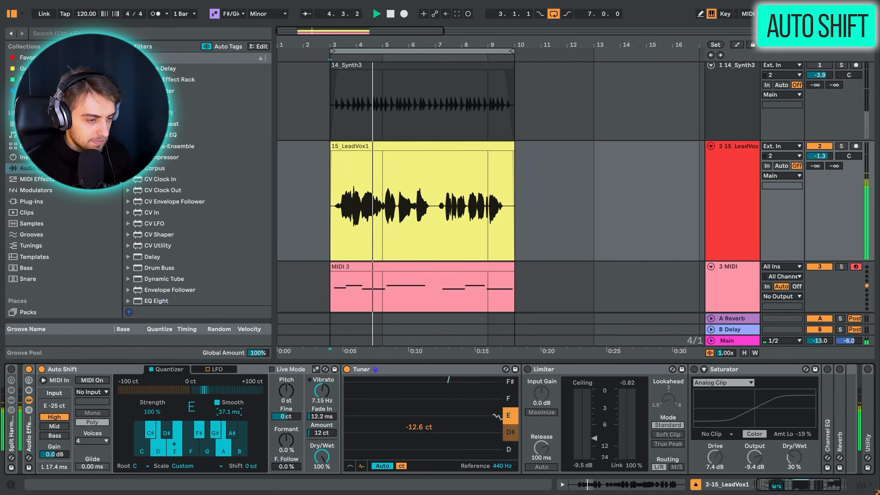
pyautogui.press('space')
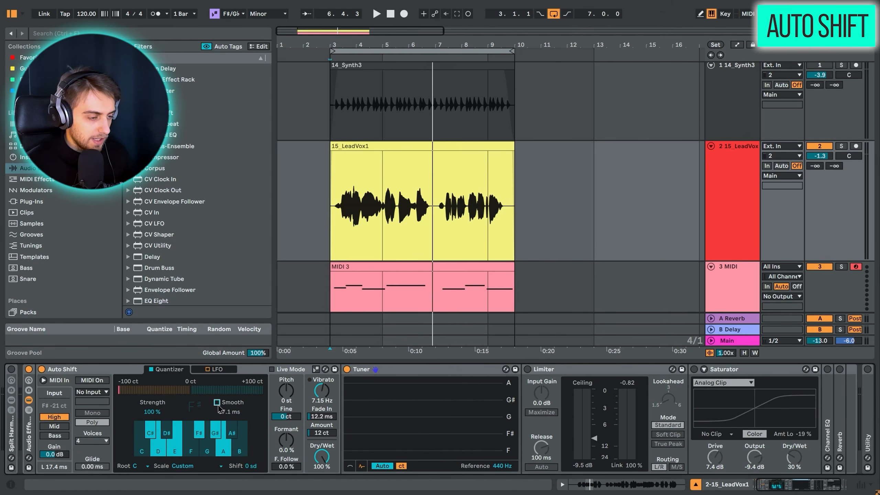
# - Toggle Auto Shift's Smooth option and set the Vibrato Amount to 15 ct while auditioning the vocal
pyautogui.click(217, 403)
pyautogui.press('space')
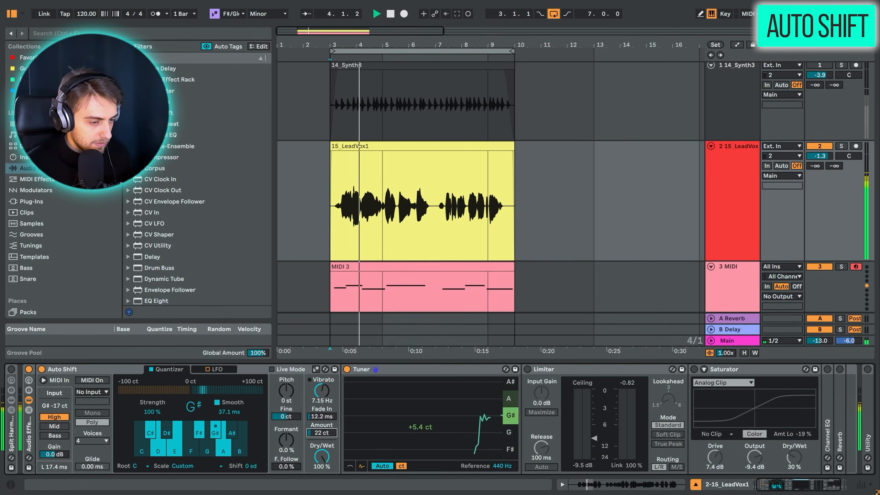
pyautogui.moveTo(322, 433); pyautogui.dragTo(324, 432)
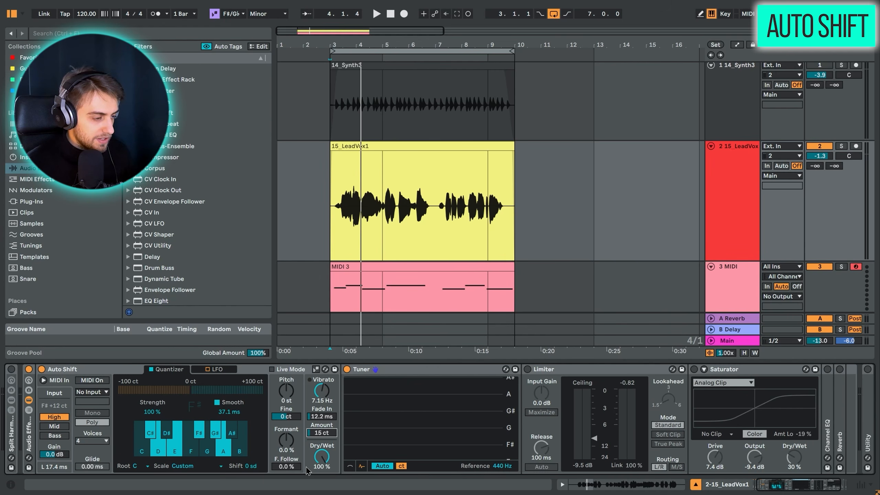
# - Delete the Tuner from the rack and play the vocal with the Limiter switched on
pyautogui.click(365, 371)
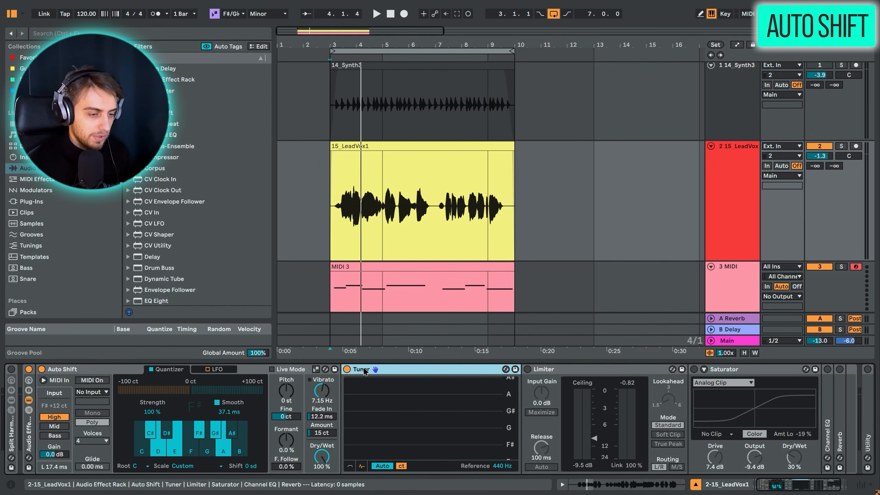
pyautogui.press('Delete')
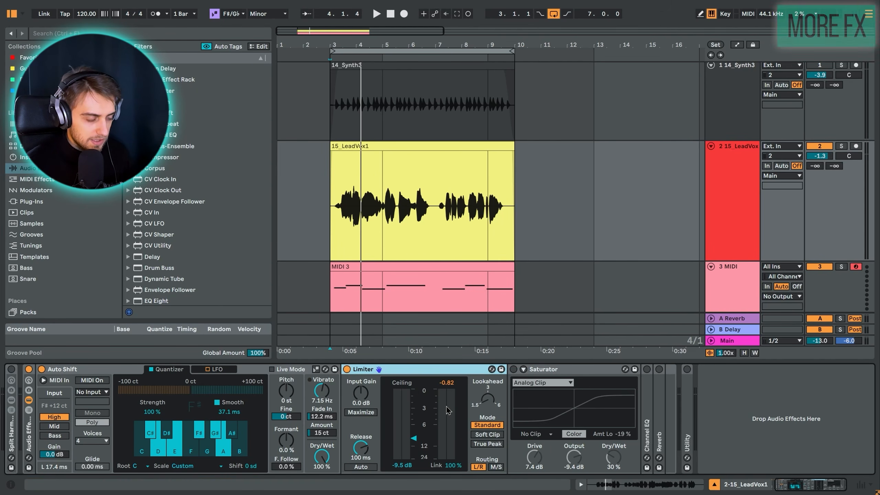
pyautogui.press('space')
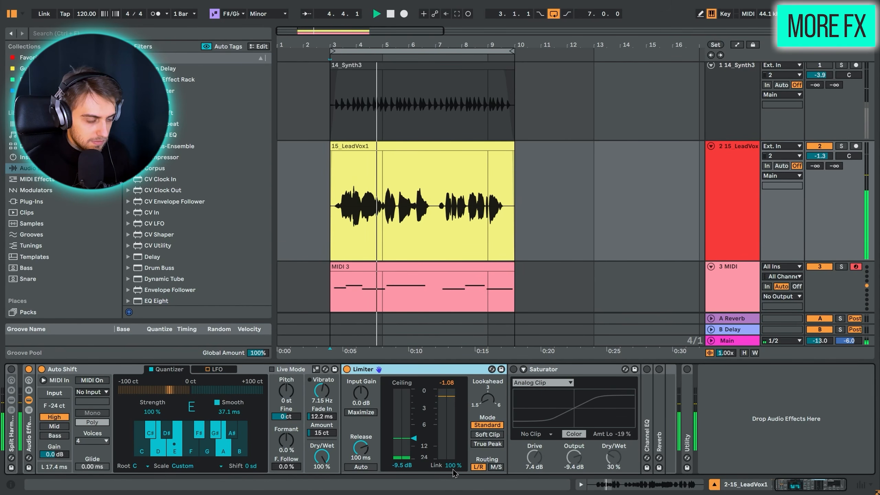
pyautogui.press('space')
# - Audition a short stretch of the vocal from beat 3.4 through the Limiter
pyautogui.moveTo(355, 39); pyautogui.dragTo(352, 104)
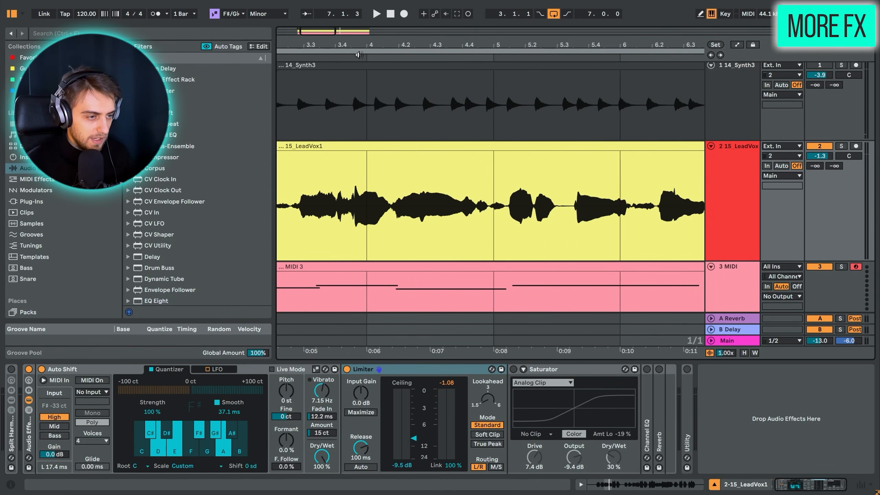
pyautogui.click(335, 212)
pyautogui.press('space')
pyautogui.press('space')
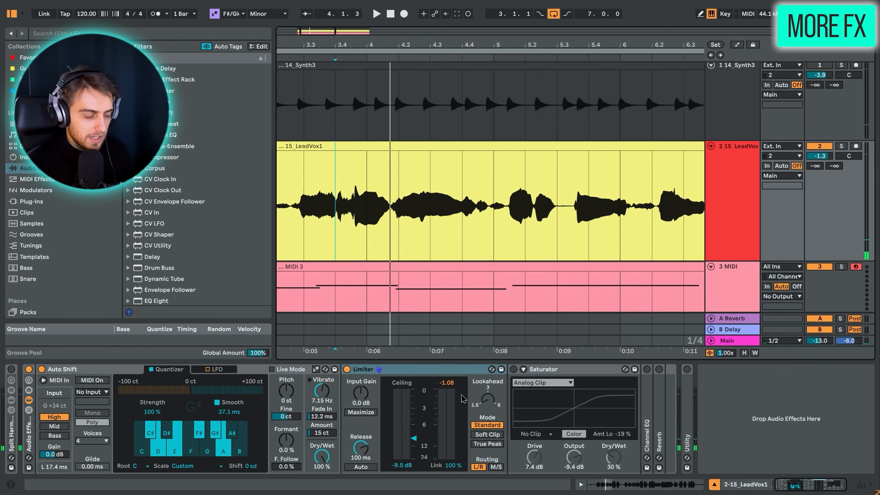
# - Switch on the Saturator and audition the whole vocal clip from bar 3
pyautogui.click(555, 402)
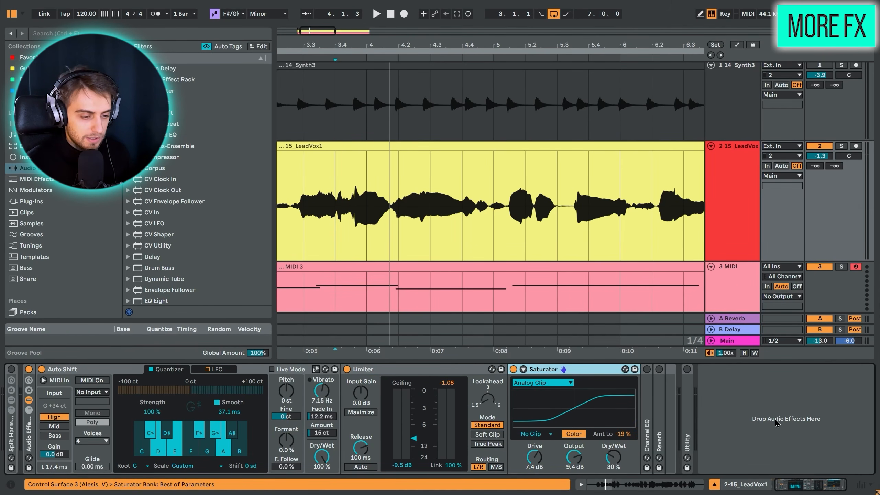
pyautogui.press('w')
pyautogui.click(303, 220)
pyautogui.press('space')
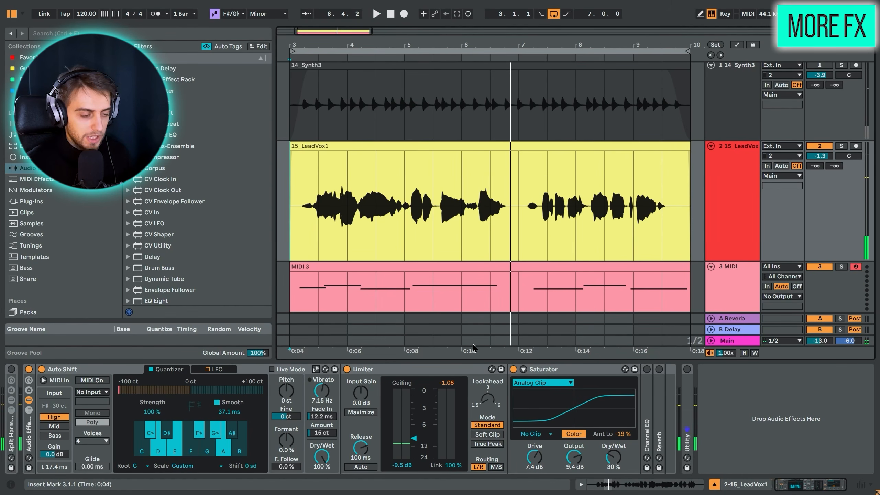
# - Select the Limiter and the Saturator together in the rack
pyautogui.click(551, 371)
pyautogui.click(416, 370)
pyautogui.keyDown('shift'); pyautogui.click(555, 371); pyautogui.keyUp('shift')
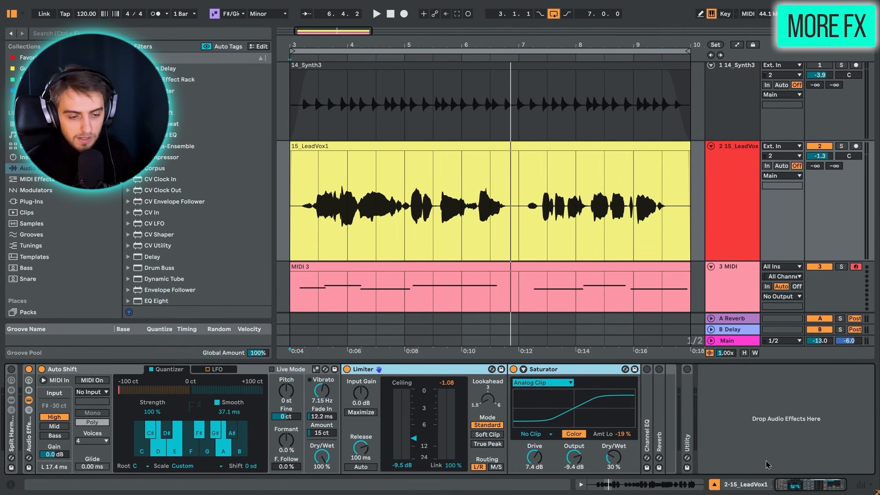
# - Unfold the Channel EQ after the Saturator and audition the vocal with it switched on
pyautogui.moveTo(785, 483); pyautogui.dragTo(800, 487)
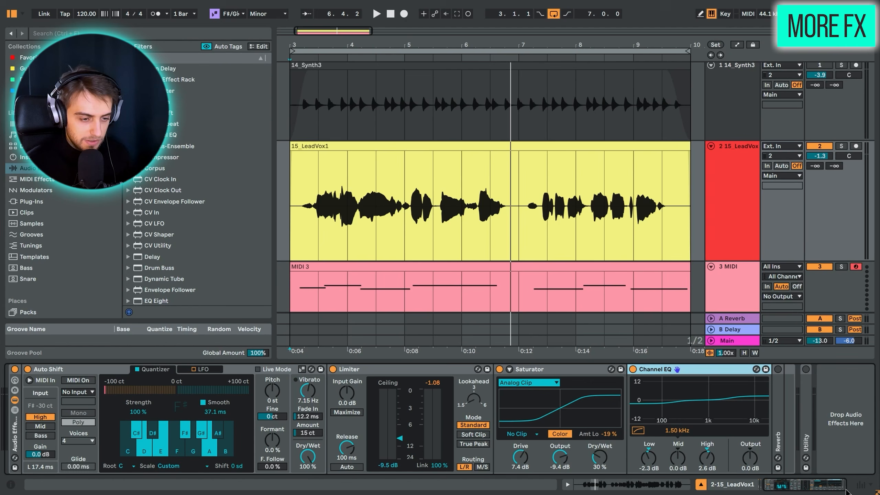
pyautogui.click(832, 429)
pyautogui.click(660, 373)
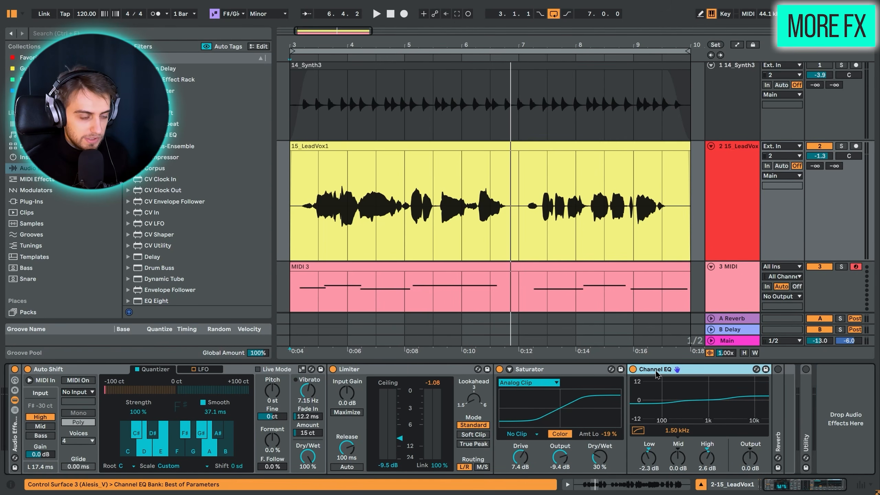
pyautogui.press('space')
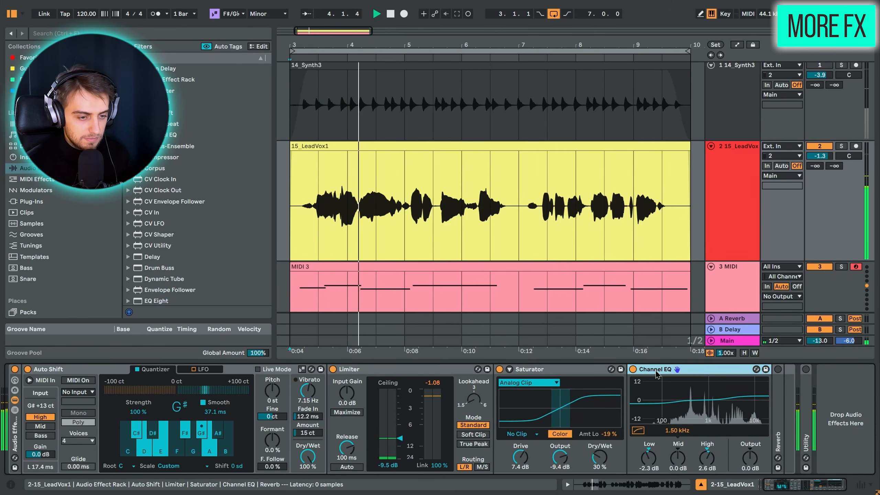
pyautogui.press('space')
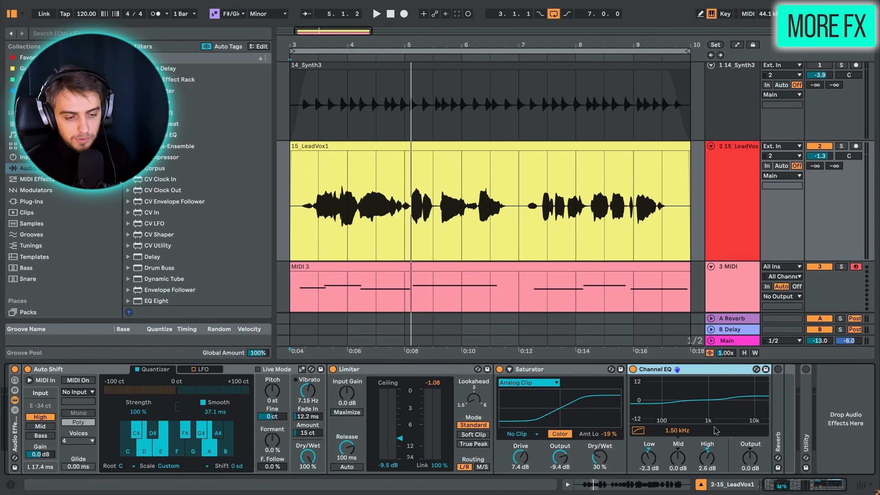
# - Unfold the Reverb, switch it on, and audition the vocal through it
pyautogui.doubleClick(778, 428)
pyautogui.moveTo(767, 489); pyautogui.dragTo(845, 491)
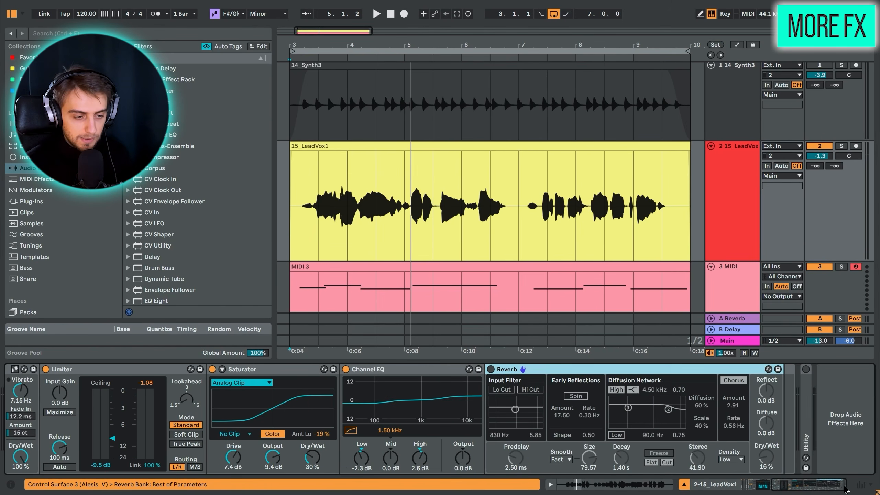
pyautogui.click(491, 370)
pyautogui.press('space')
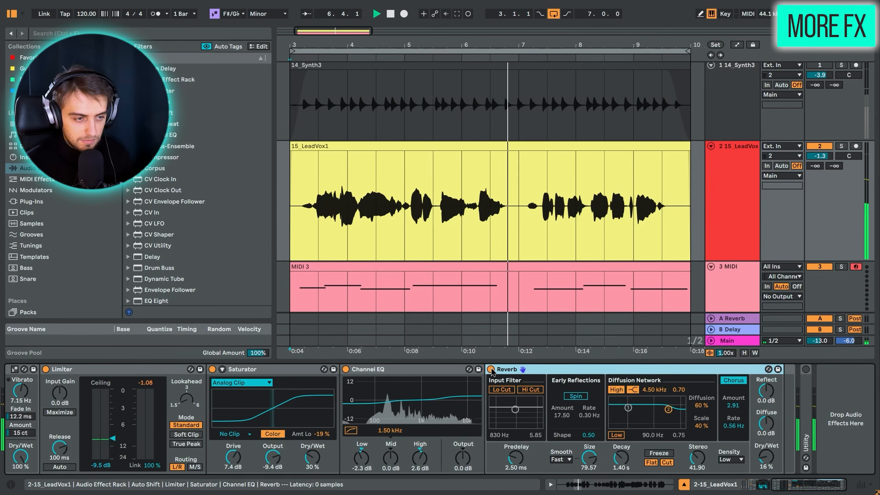
pyautogui.press('space')
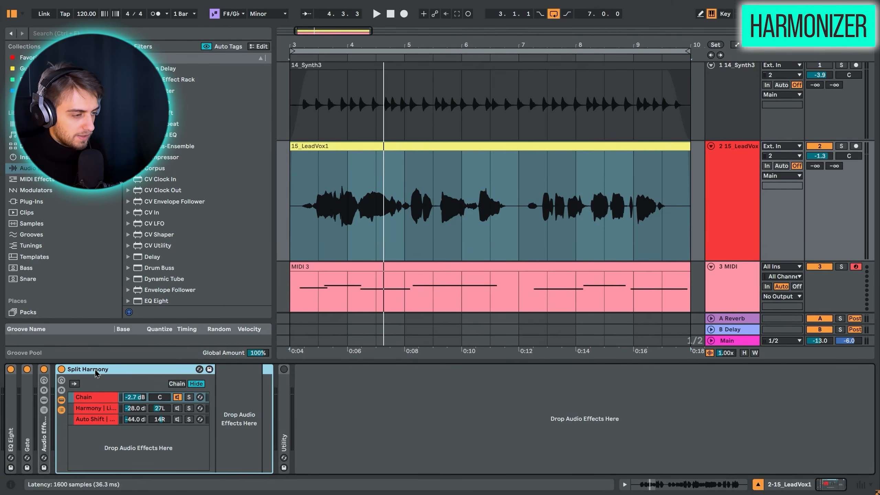
# - Inspect the dry, Harmony and Auto Shift chains of the Split Harmony rack, and solo the Harmony chain
pyautogui.click(99, 401)
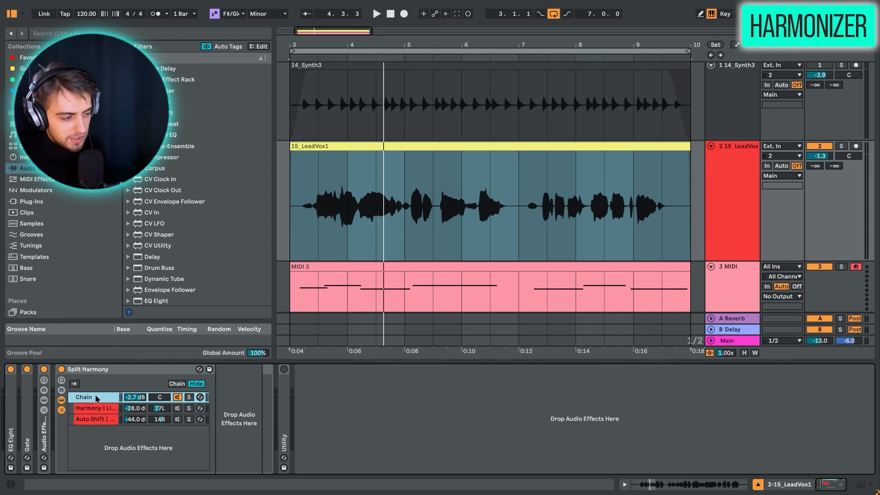
pyautogui.click(88, 411)
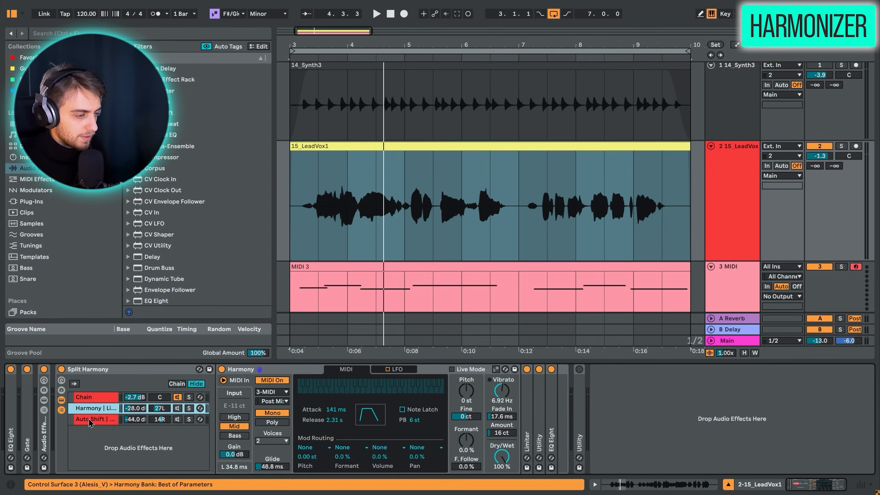
pyautogui.click(91, 420)
pyautogui.click(94, 409)
pyautogui.click(188, 408)
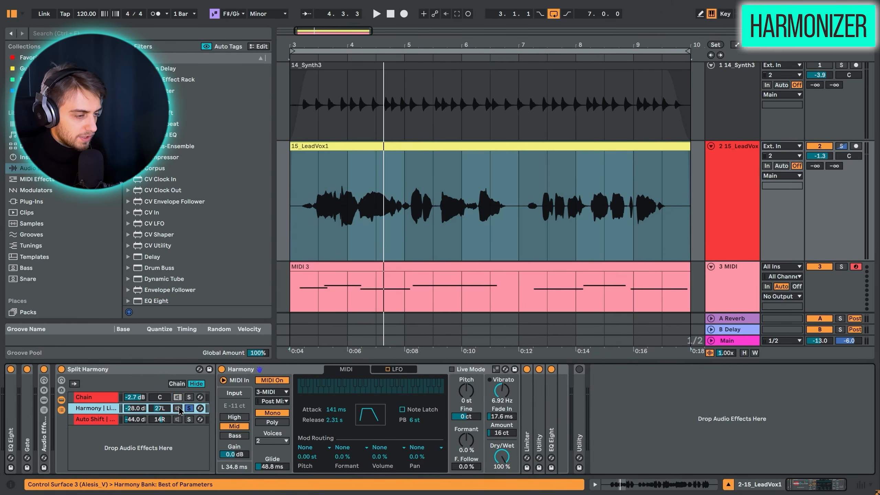
# - Select the MIDI 3 clip below the lead vocal and open it to inspect its harmony notes
pyautogui.click(332, 271)
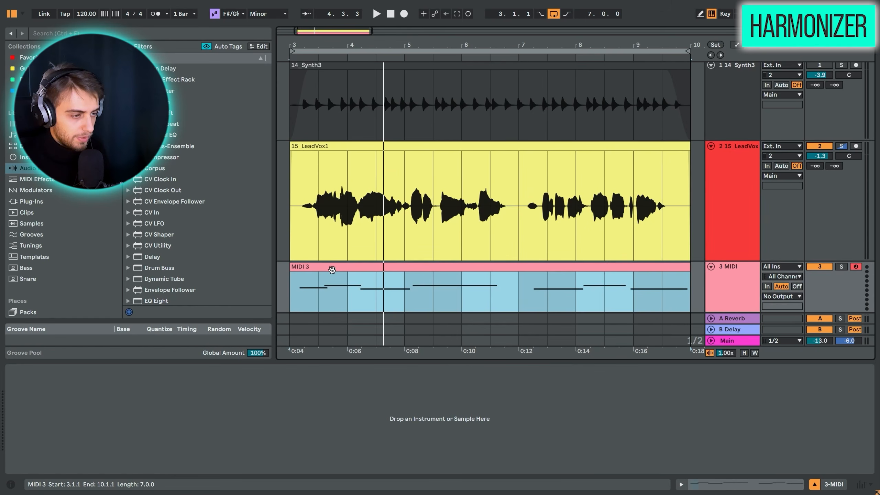
pyautogui.scroll(-1, 296, 216)
pyautogui.click(295, 217)
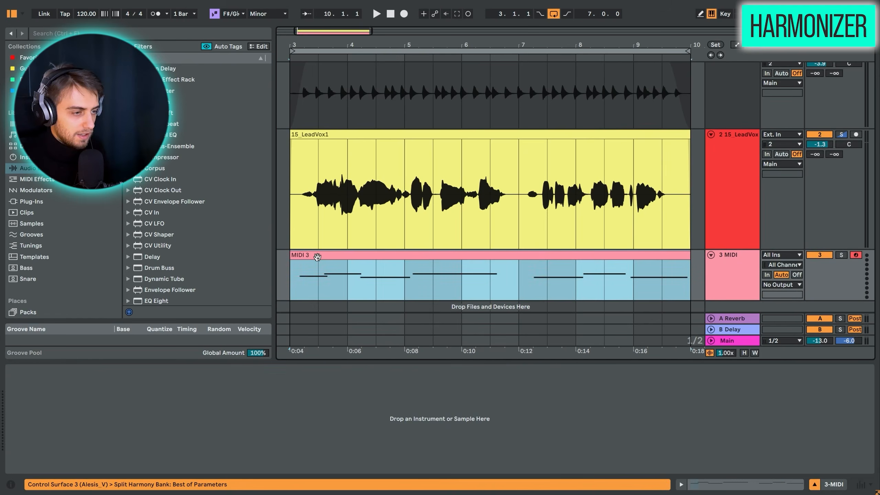
pyautogui.doubleClick(317, 256)
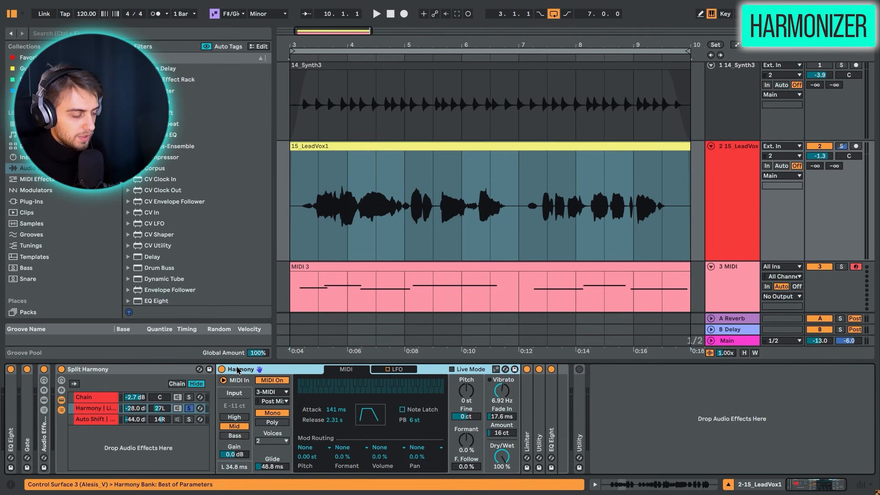
# - Toggle the Harmony device's MIDI input off and on, audition the soloed Harmony chain, and unsolo it
pyautogui.click(269, 381)
pyautogui.click(269, 381)
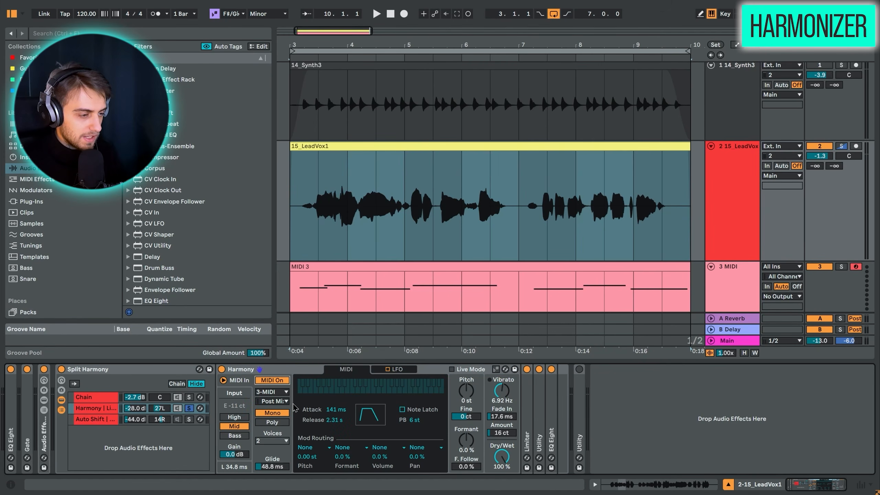
pyautogui.press('space')
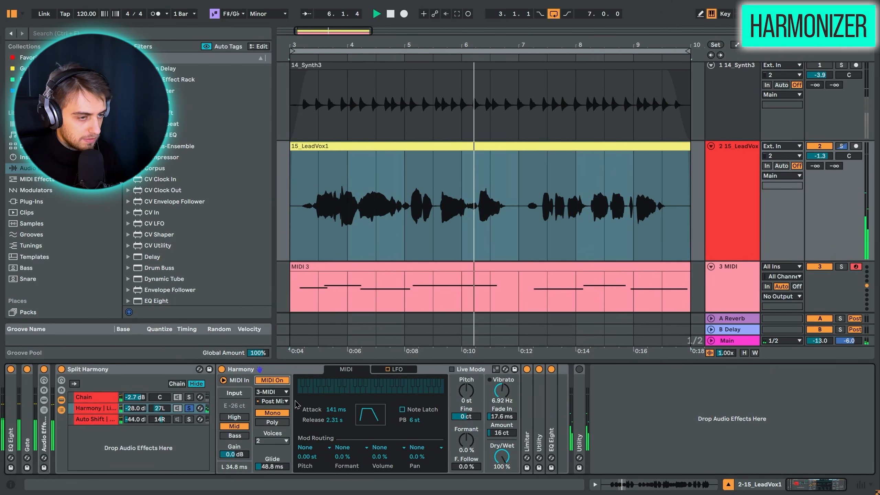
pyautogui.click(98, 399)
pyautogui.press('space')
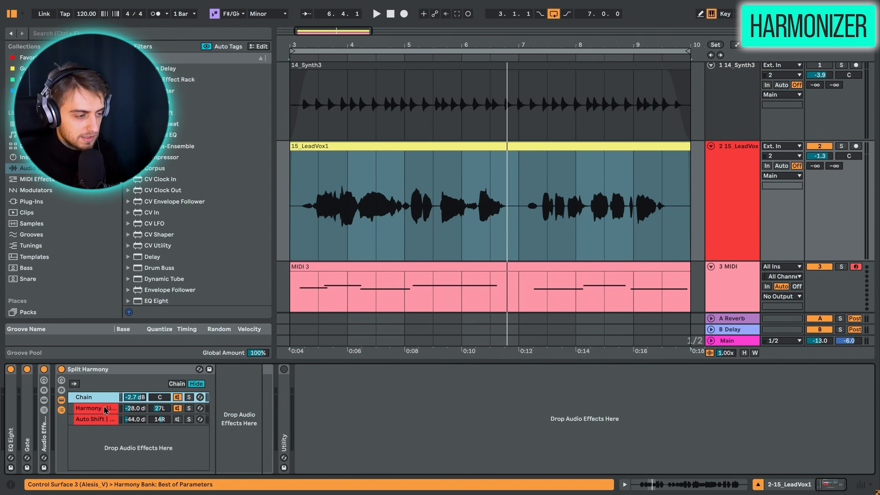
# - Switch the Harmony device from Mono to Poly while auditioning it together with the dry vocal chain
pyautogui.click(105, 409)
pyautogui.press('space')
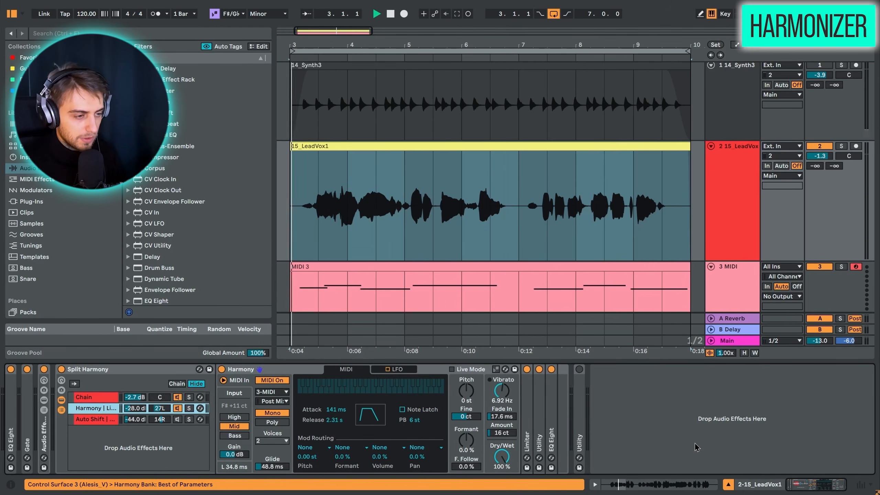
pyautogui.click(272, 422)
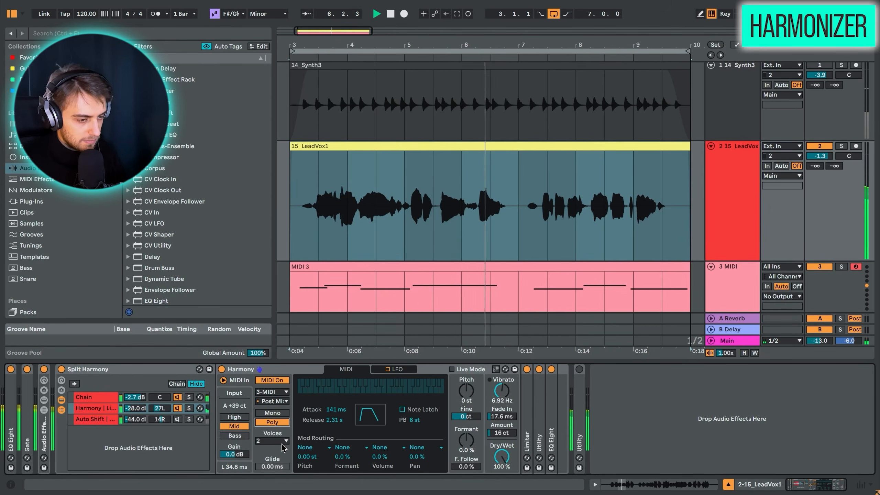
pyautogui.press('space')
# - Solo the Auto Shift chain of the Split Harmony rack, audition it, and unsolo it
pyautogui.click(110, 420)
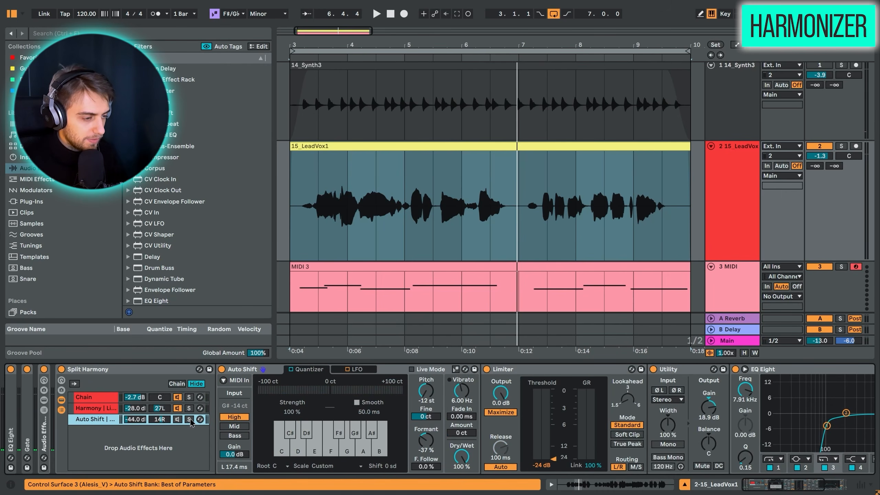
pyautogui.click(189, 419)
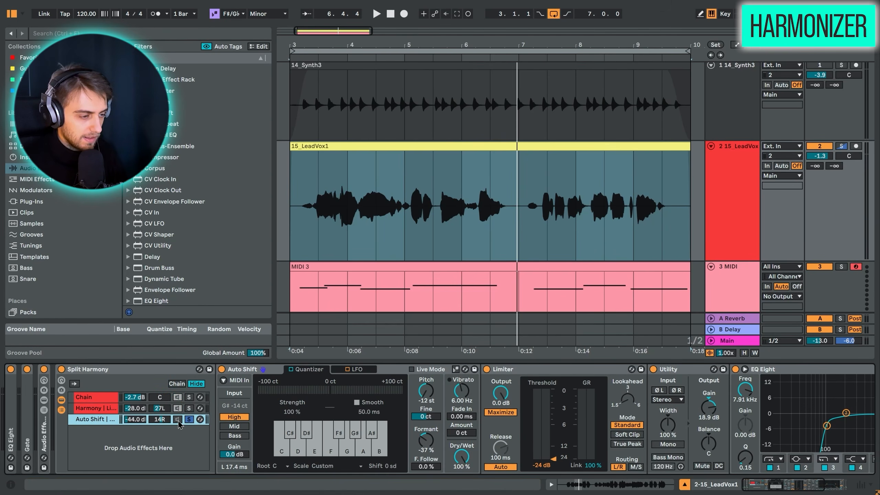
pyautogui.press('space')
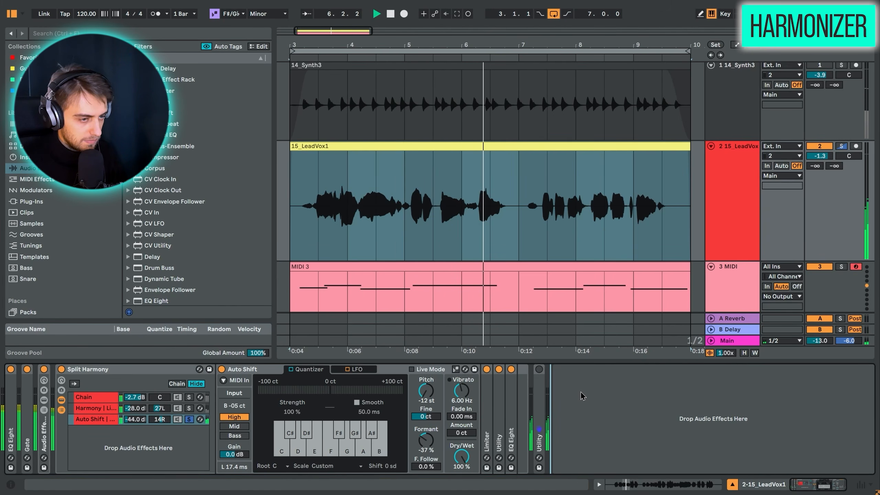
pyautogui.click(389, 371)
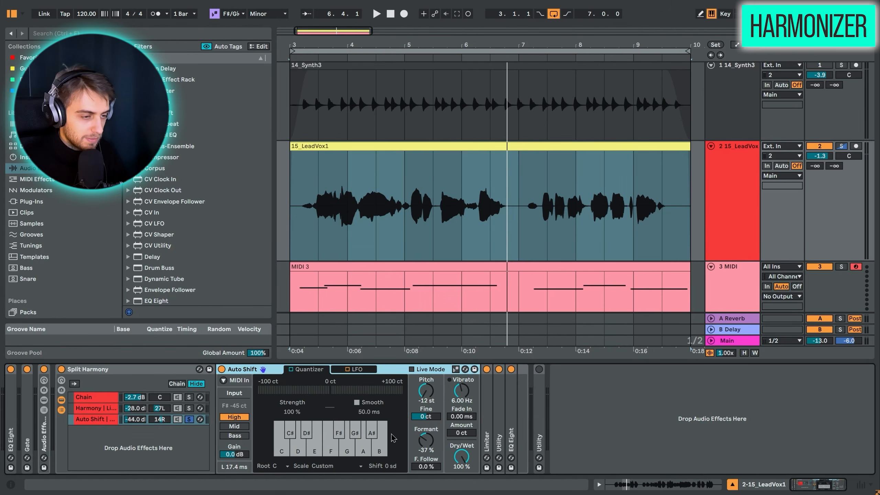
pyautogui.click(188, 420)
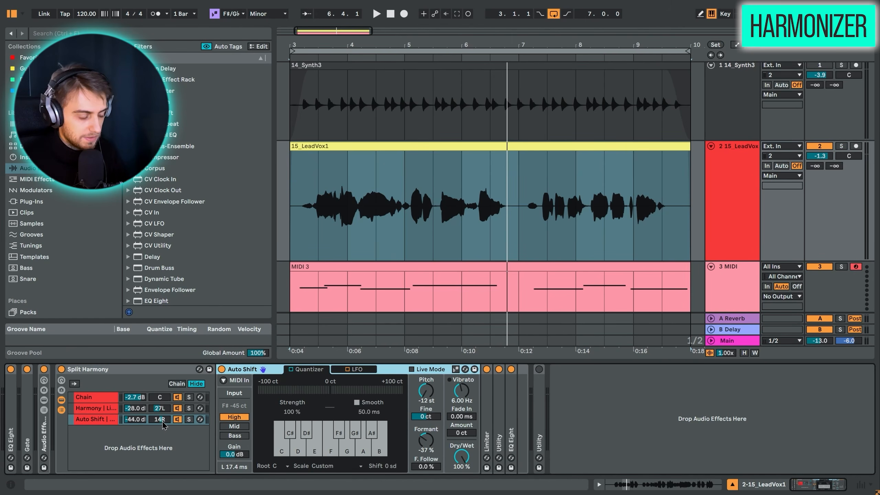
# - Audition the Split Harmony rack with the dry, Harmony and Auto Shift chains all playing together
pyautogui.click(96, 398)
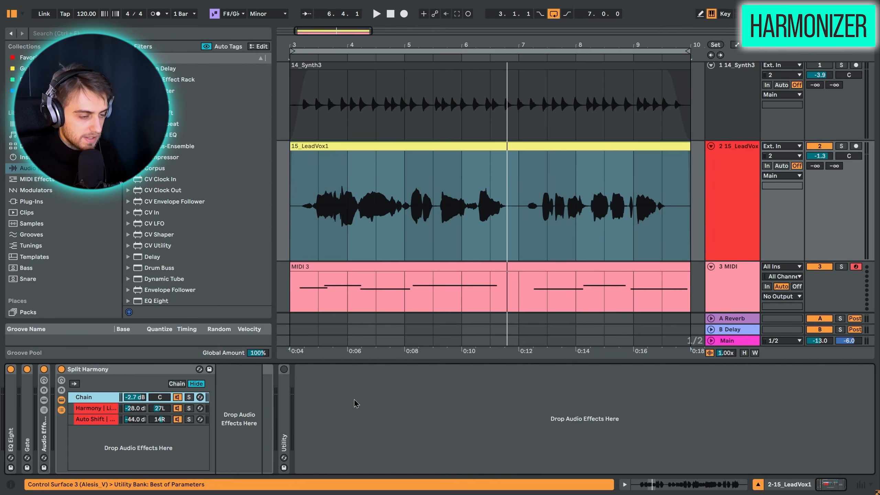
pyautogui.click(93, 420)
pyautogui.press('space')
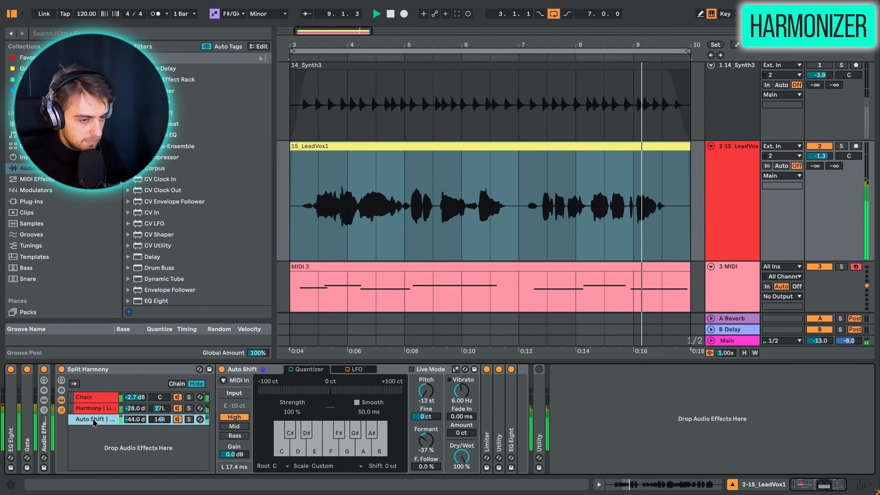
pyautogui.press('space')
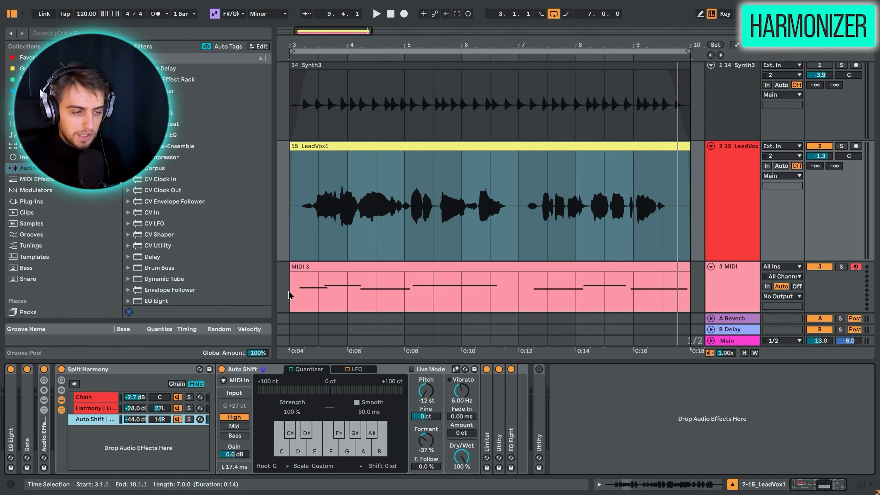
# - Compare the devices of the Harmony chain with those of the Auto Shift chain in the rack
pyautogui.click(97, 408)
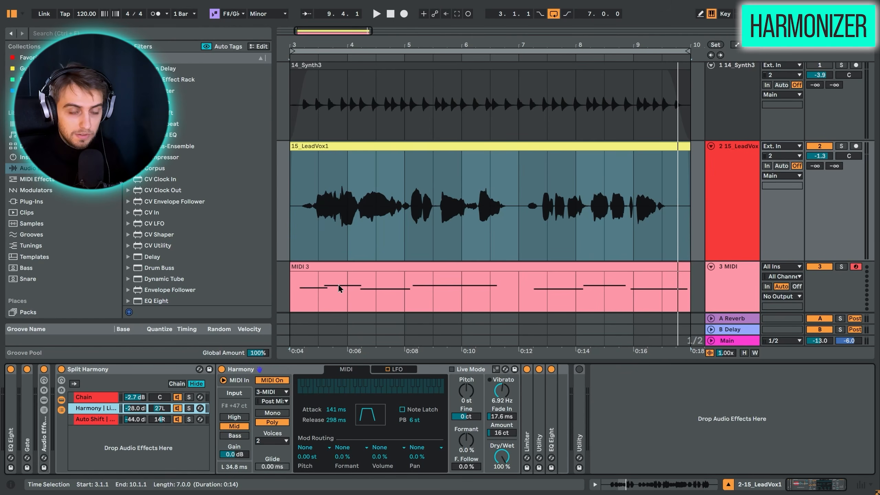
pyautogui.click(95, 419)
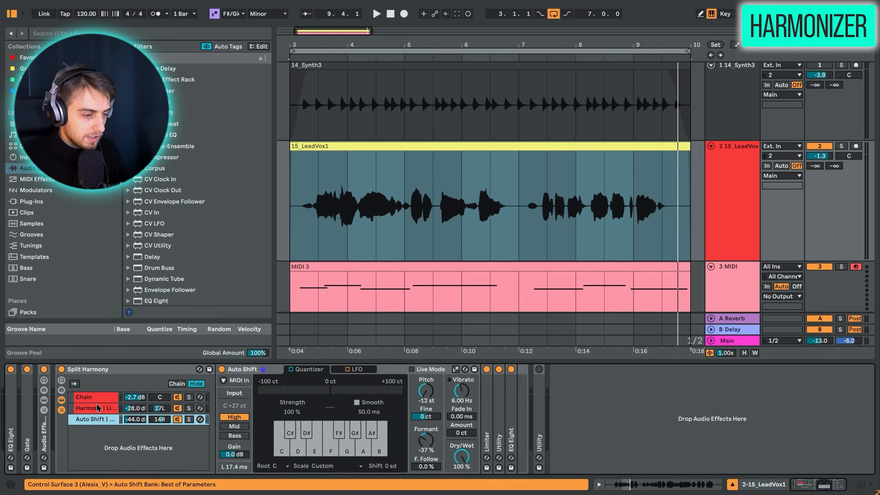
pyautogui.click(97, 409)
pyautogui.click(95, 419)
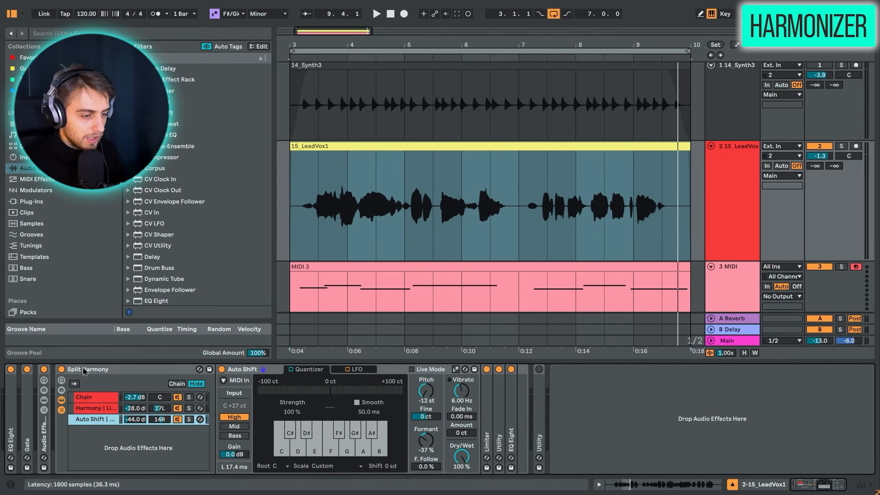
# - Select all devices on the lead vocal track, toggle them together for comparison, and audition the full effect chain
pyautogui.click(83, 368)
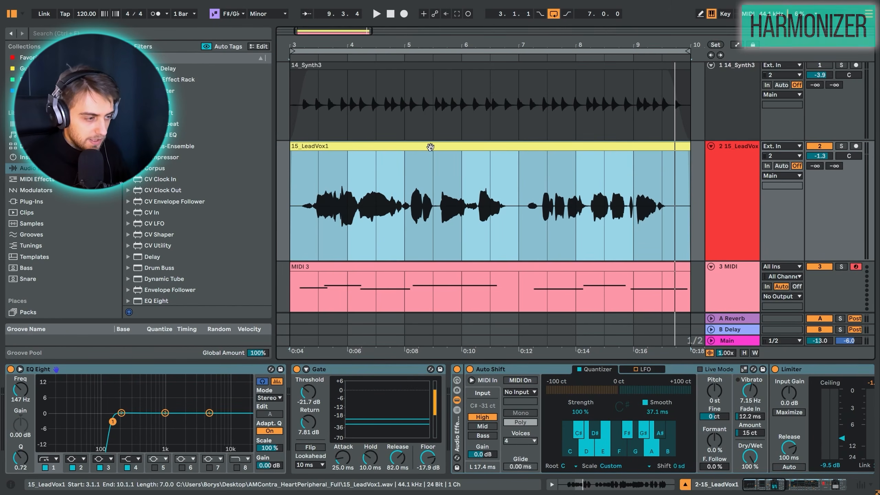
pyautogui.click(146, 369)
pyautogui.hotkey('ctrl', 'a')
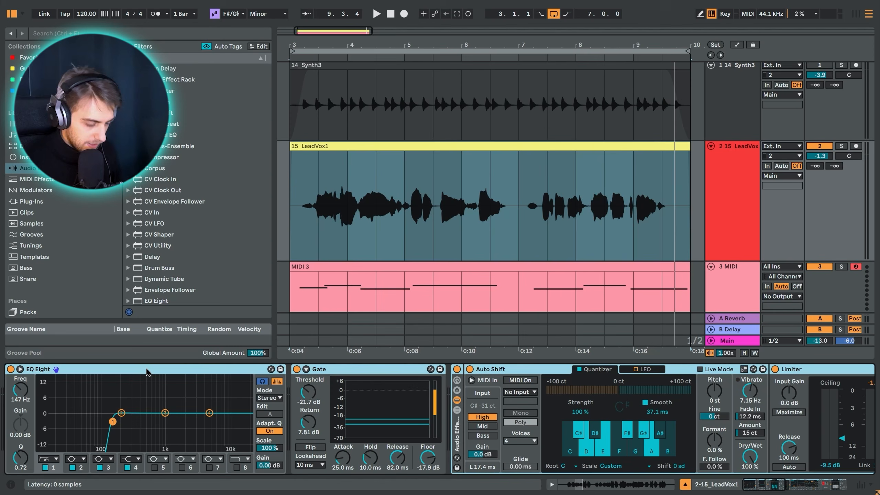
pyautogui.press('0')
pyautogui.press('space')
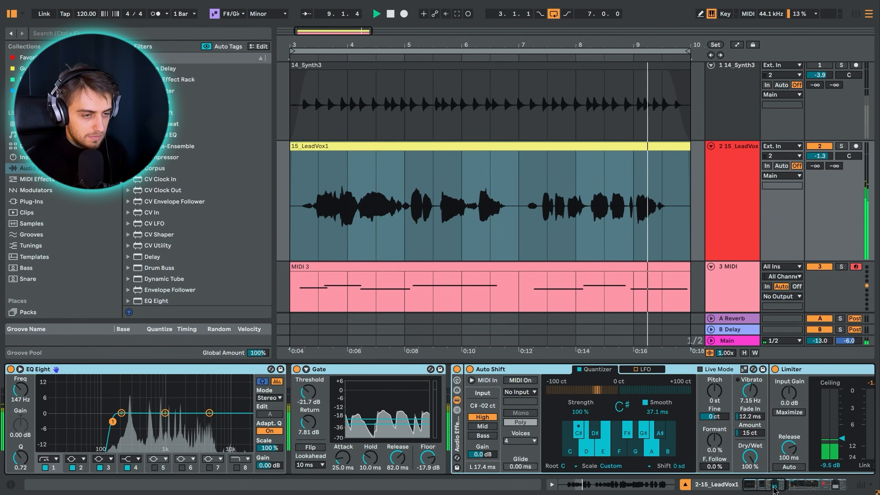
pyautogui.press('space')
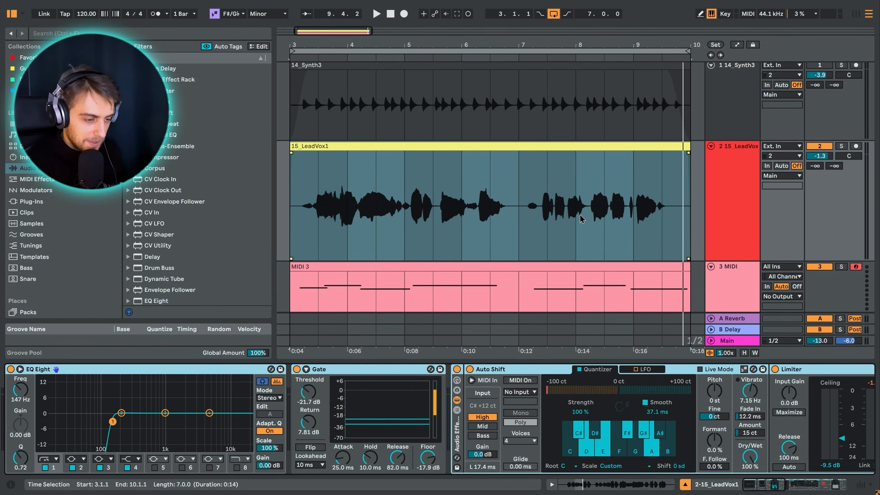
# - Review the Reverb and the Split Harmony rack at the end of the device chain, and return to the EQ Eight
pyautogui.click(761, 490)
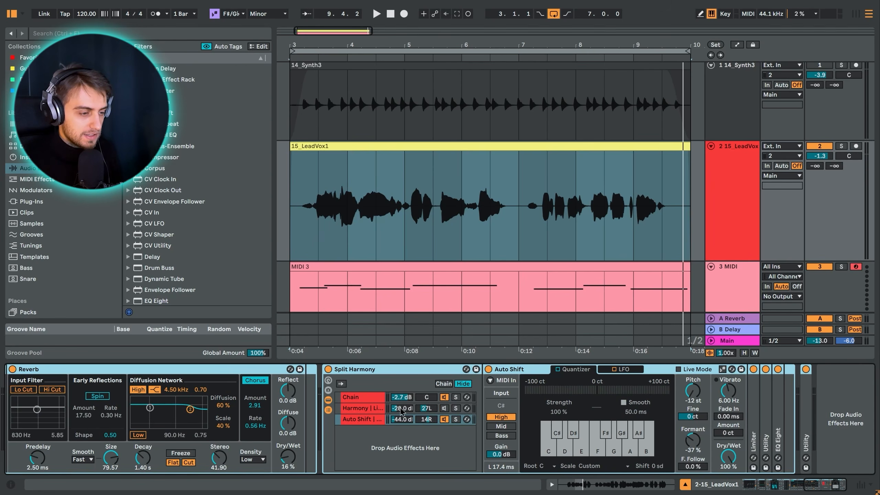
pyautogui.click(363, 409)
pyautogui.click(328, 370)
pyautogui.moveTo(811, 486); pyautogui.dragTo(750, 485)
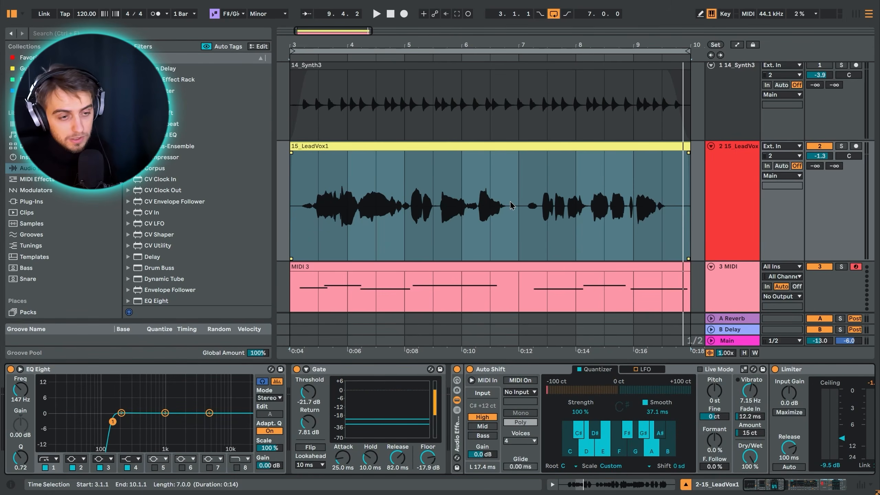